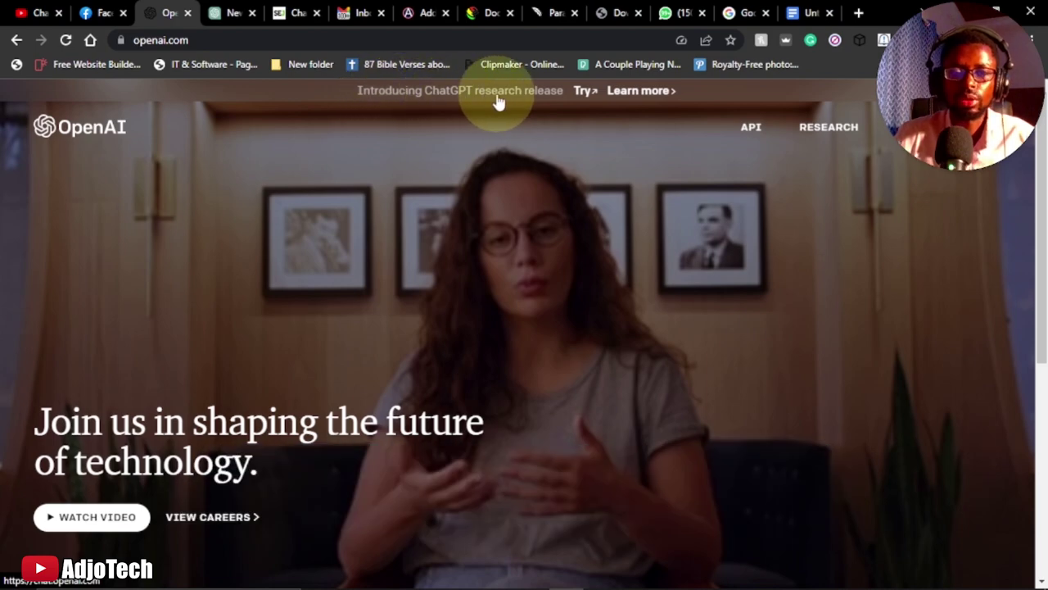
- Look over the OpenAI homepage and open ChatGPT from its research release announcement
scroll(328, 283, down, 5)
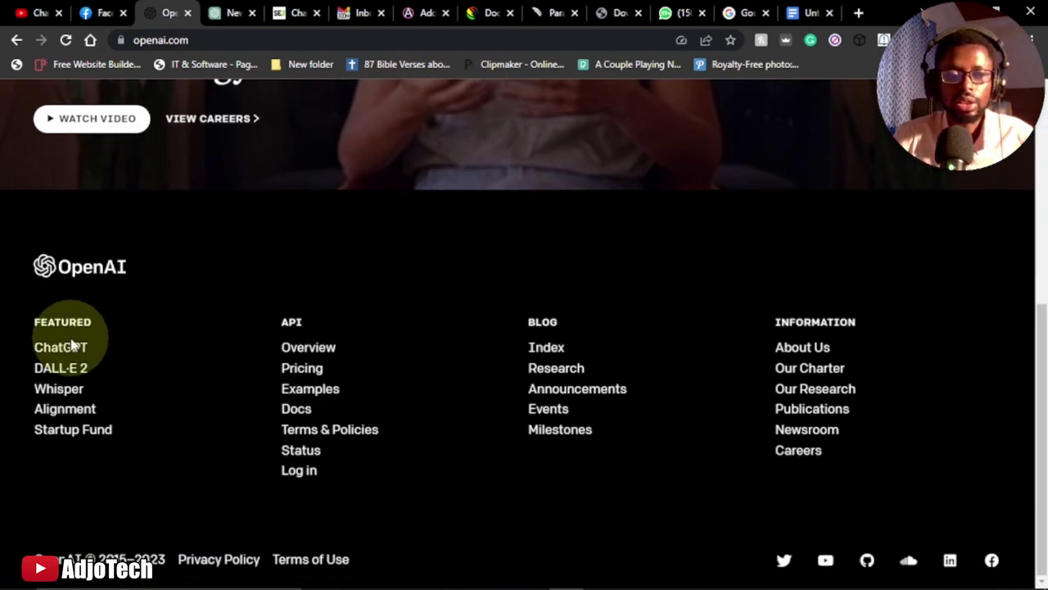
scroll(382, 287, up, 5)
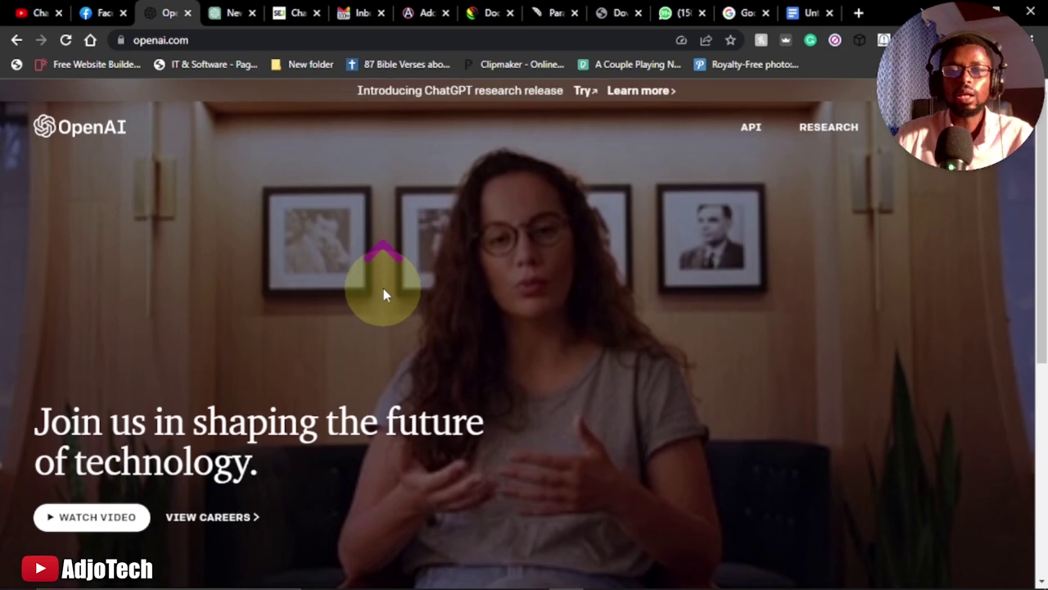
click(549, 93)
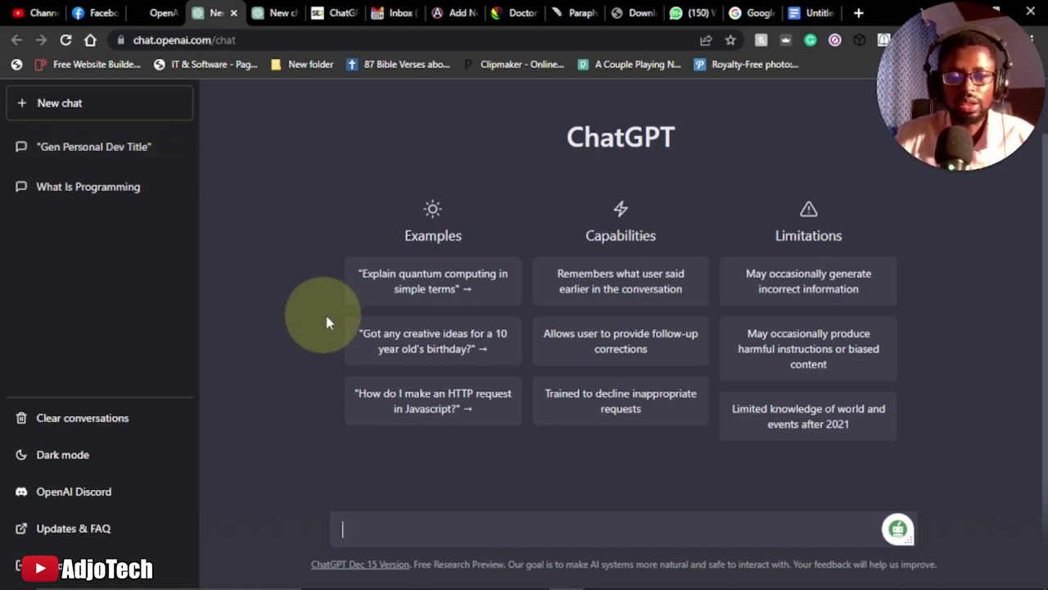
- Send ChatGPT the prompt "Generate a title on personal development"
click(358, 528)
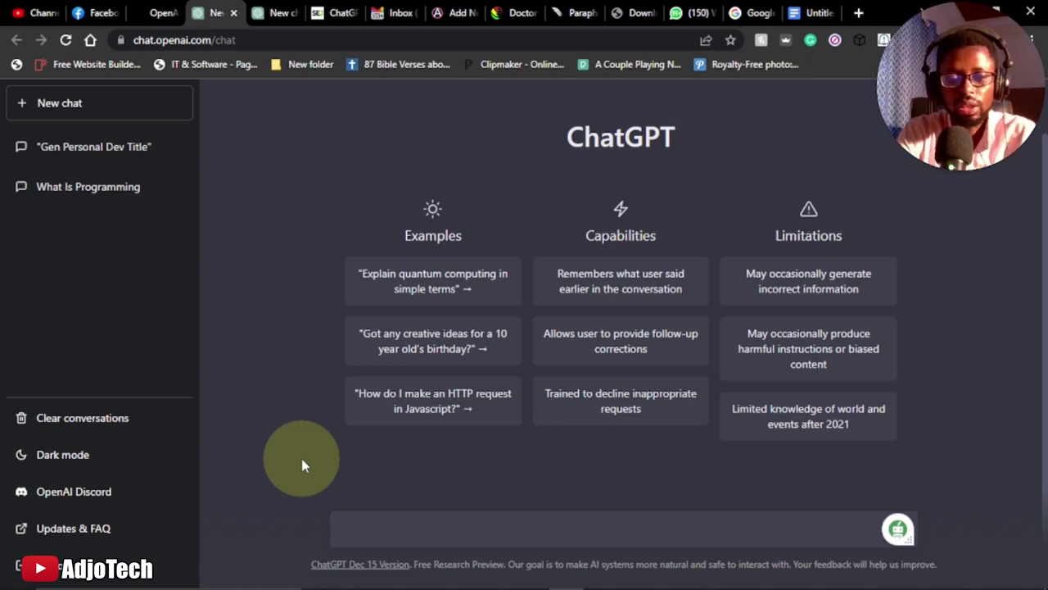
text(Generate)
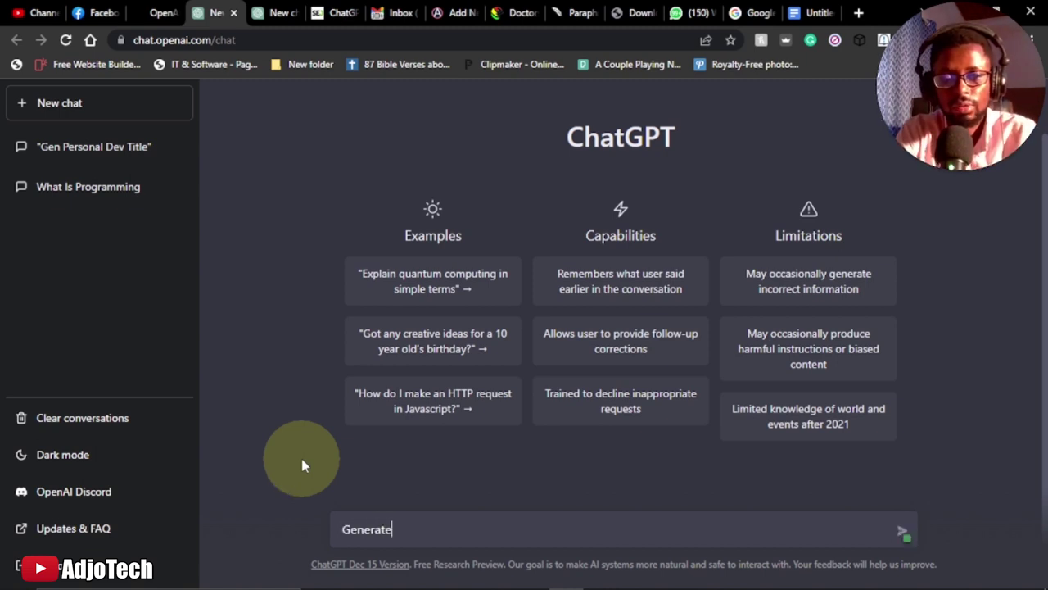
text( a title on)
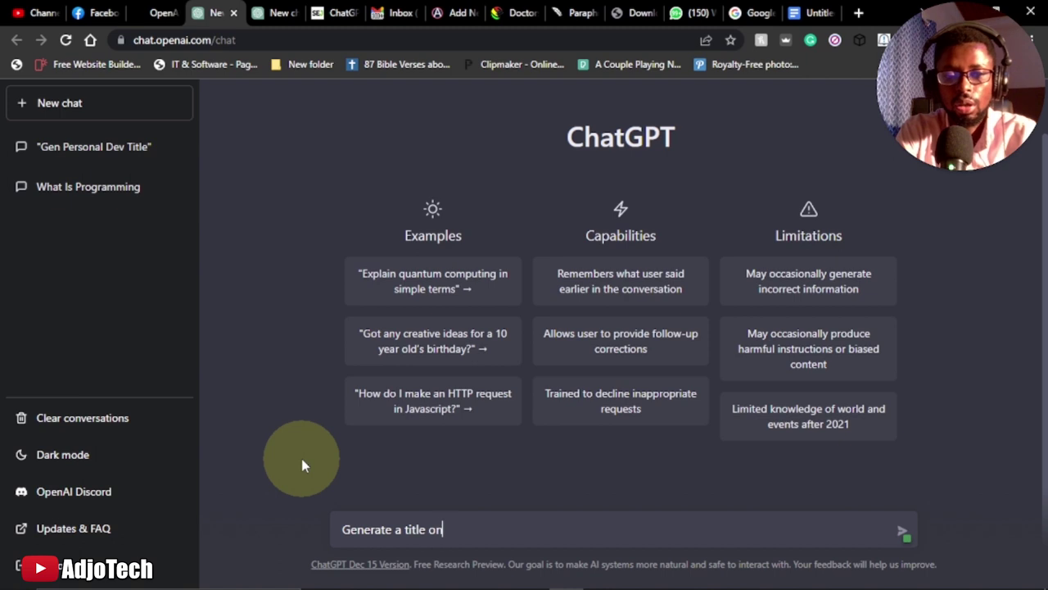
text( personal d)
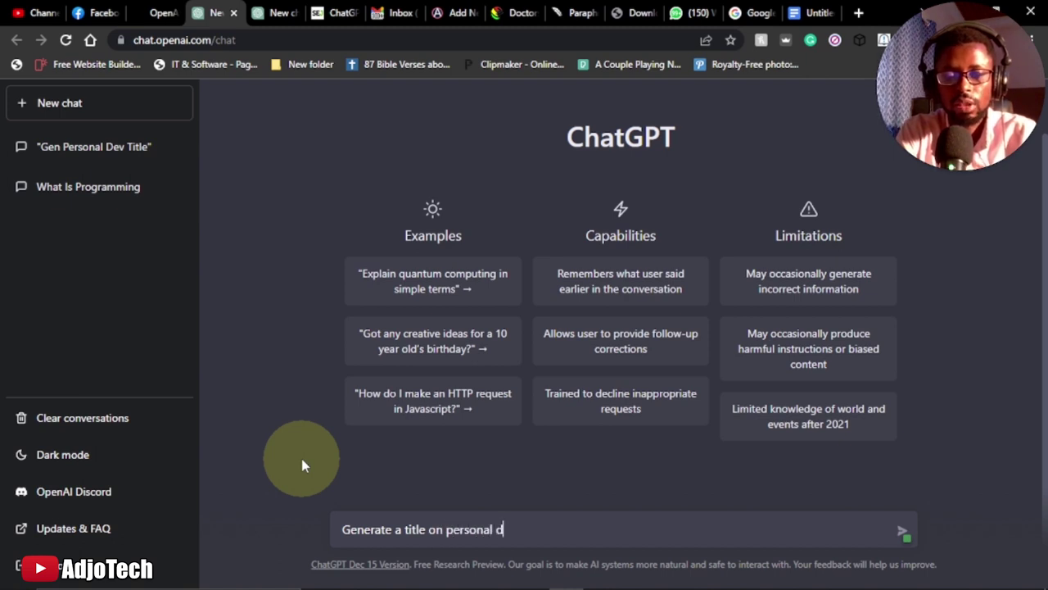
text(evelopen)
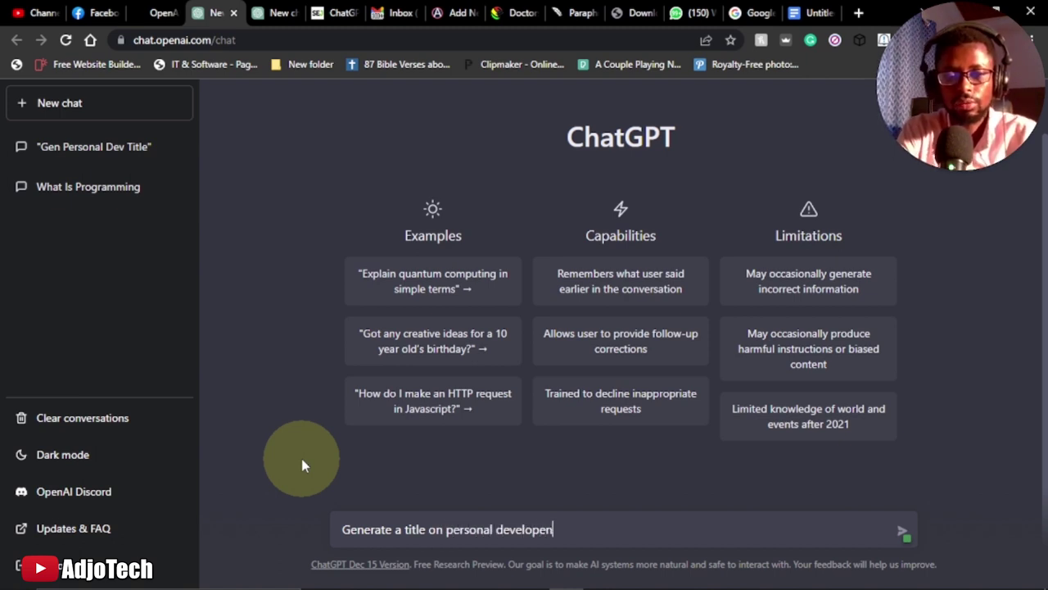
key(BackSpace)
key(BackSpace)
text(ment)
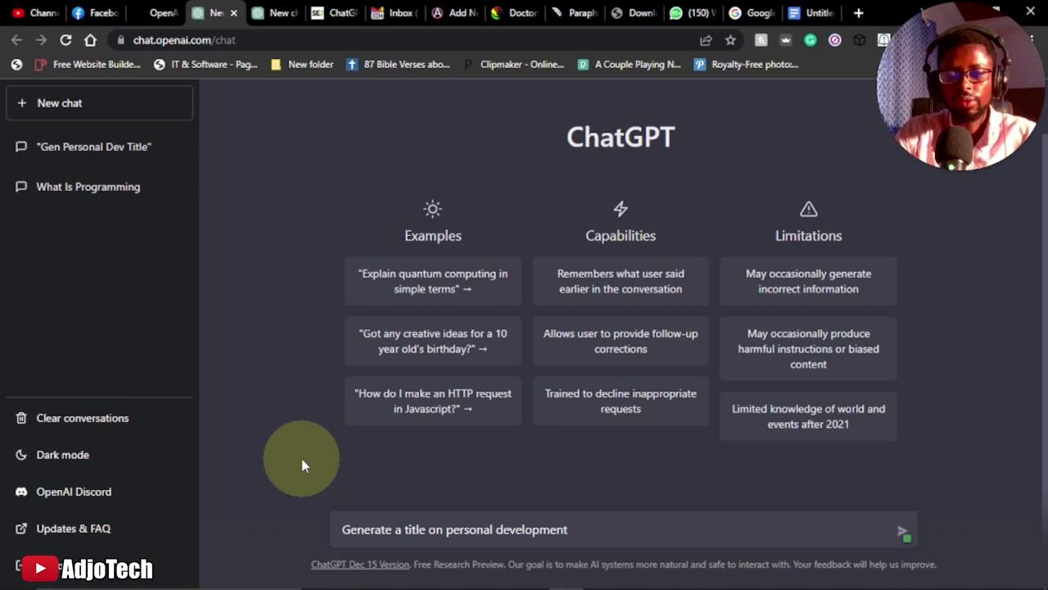
key(Return)
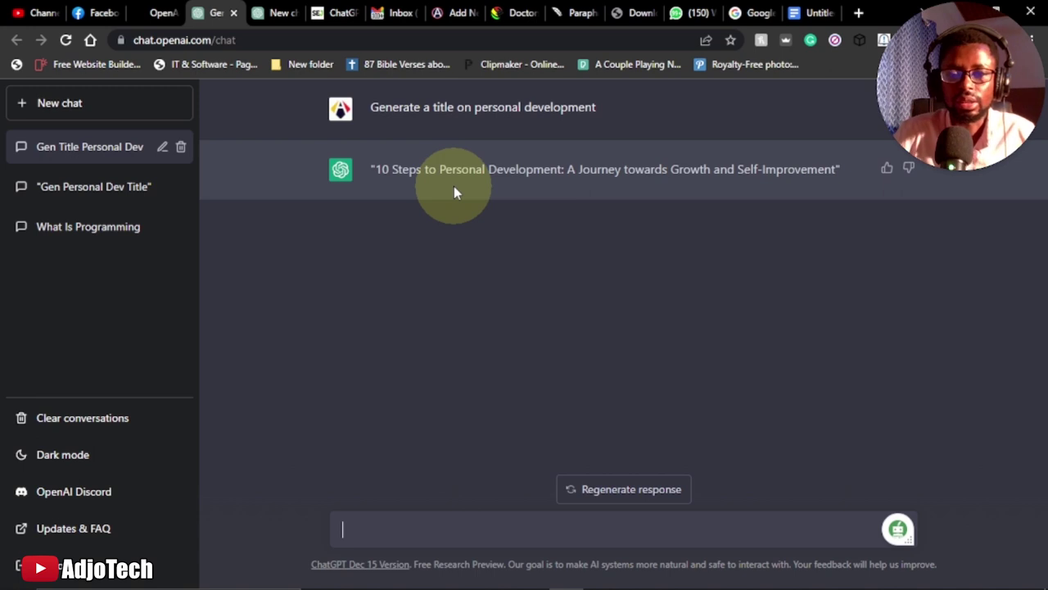
- Regenerate the personal development title response twice to get alternative titles
click(620, 494)
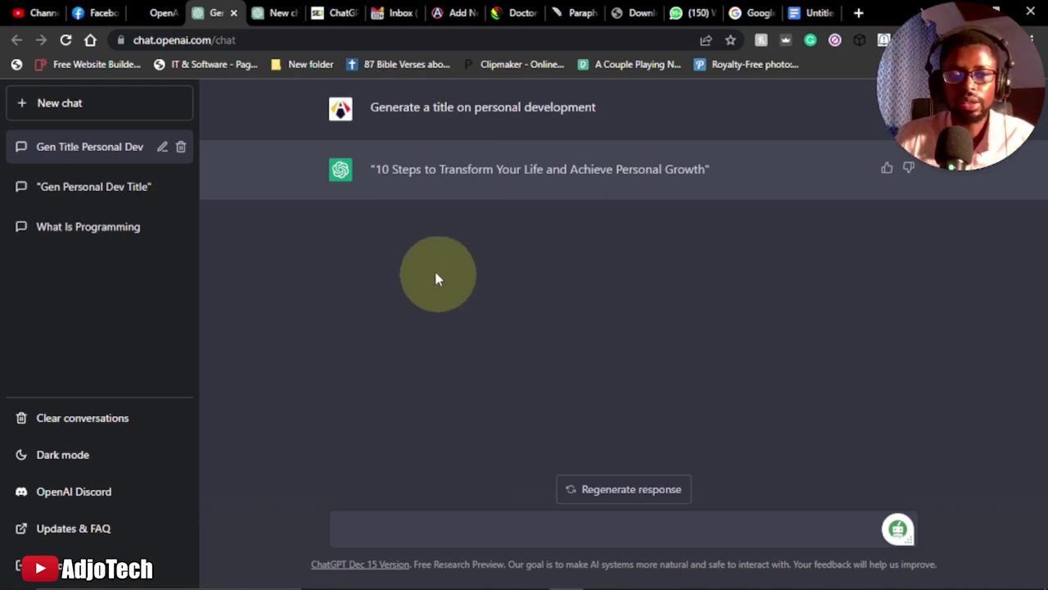
mouse_move(376, 195)
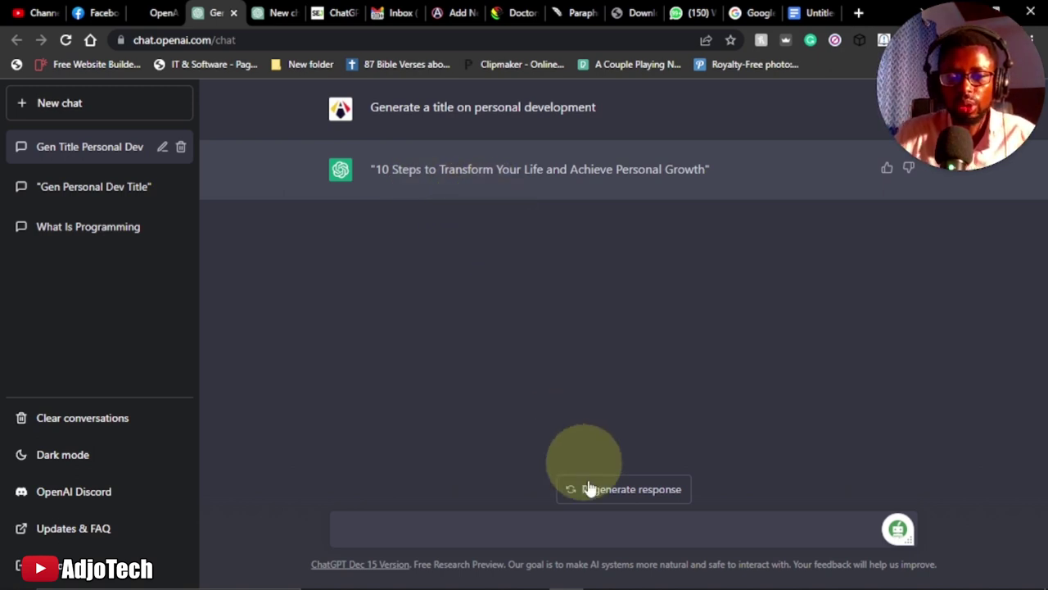
click(614, 494)
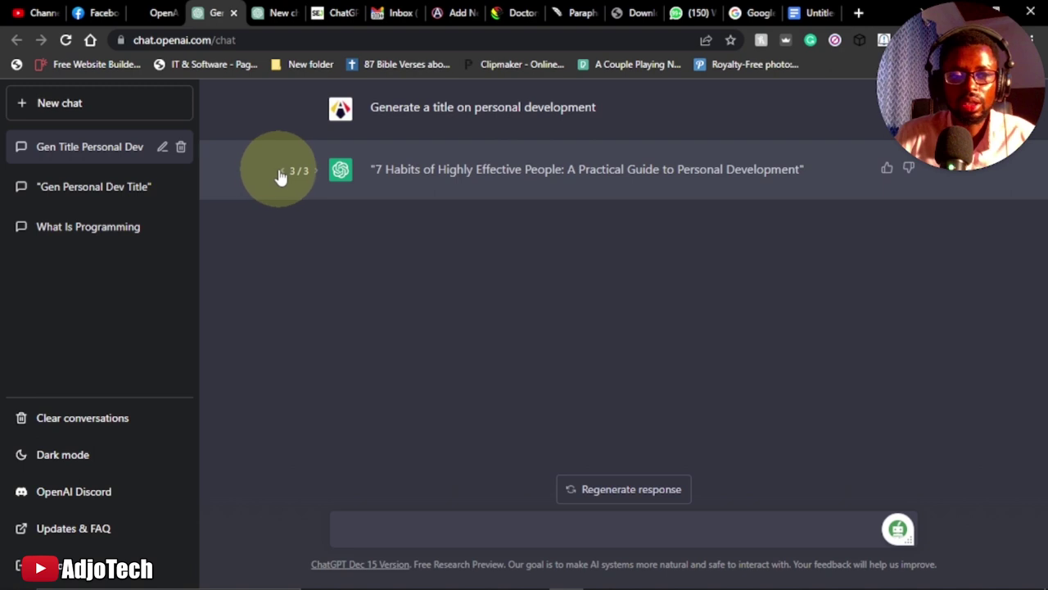
- Page back through the generated title versions to the first one and return to the third
click(282, 172)
click(281, 172)
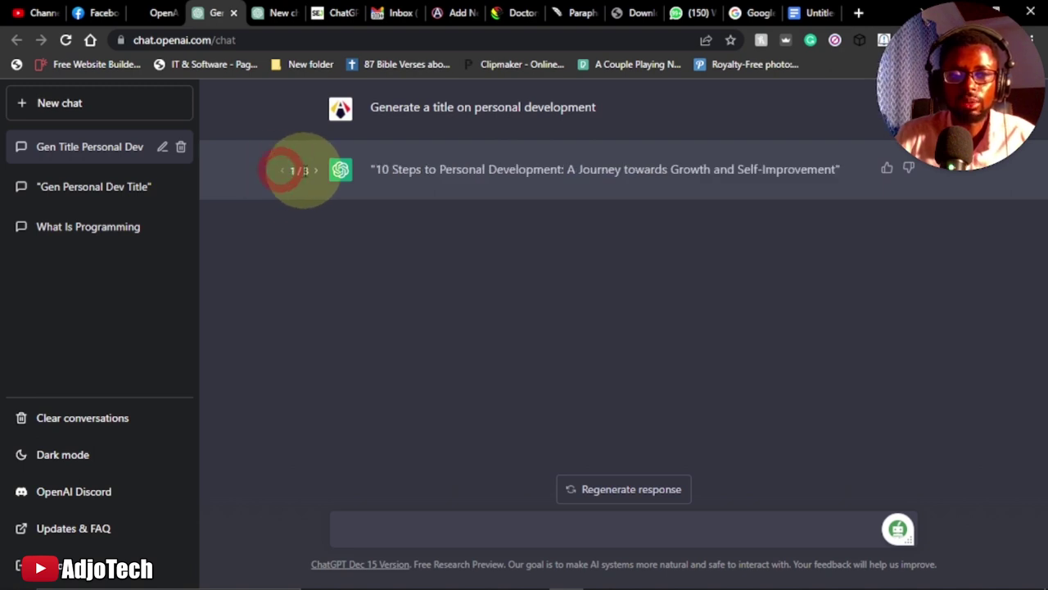
click(316, 170)
click(317, 171)
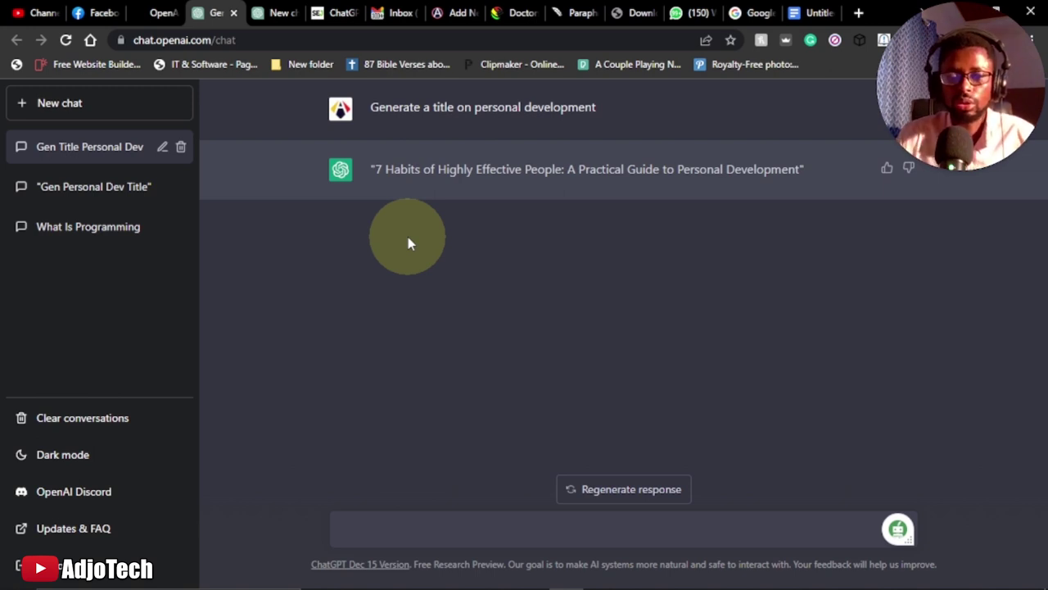
- Send the follow-up prompt "shorten this topic" in the same chat
click(415, 529)
text(shot)
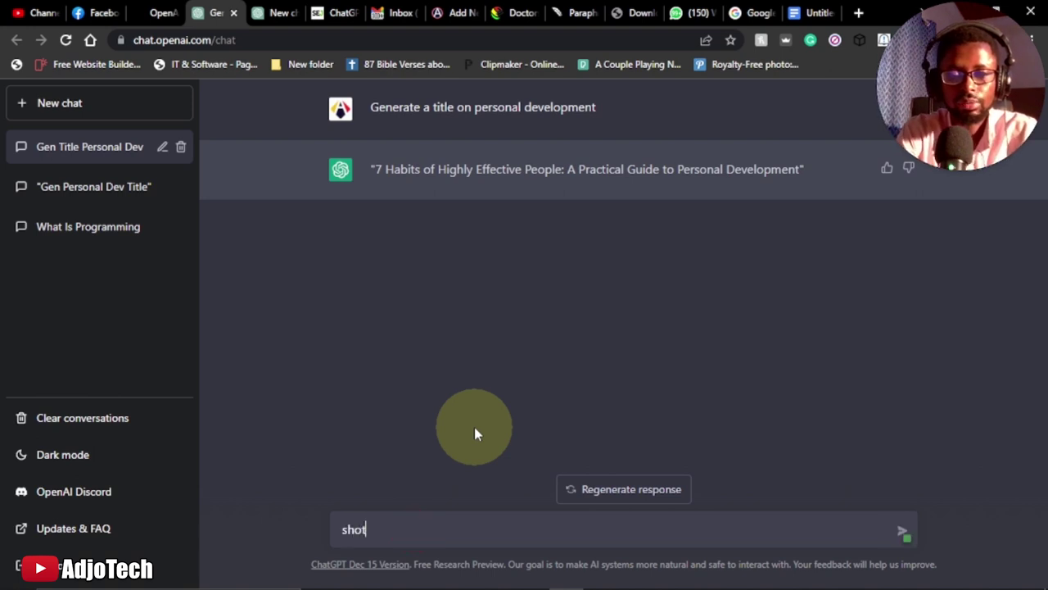
key(BackSpace)
text(rten)
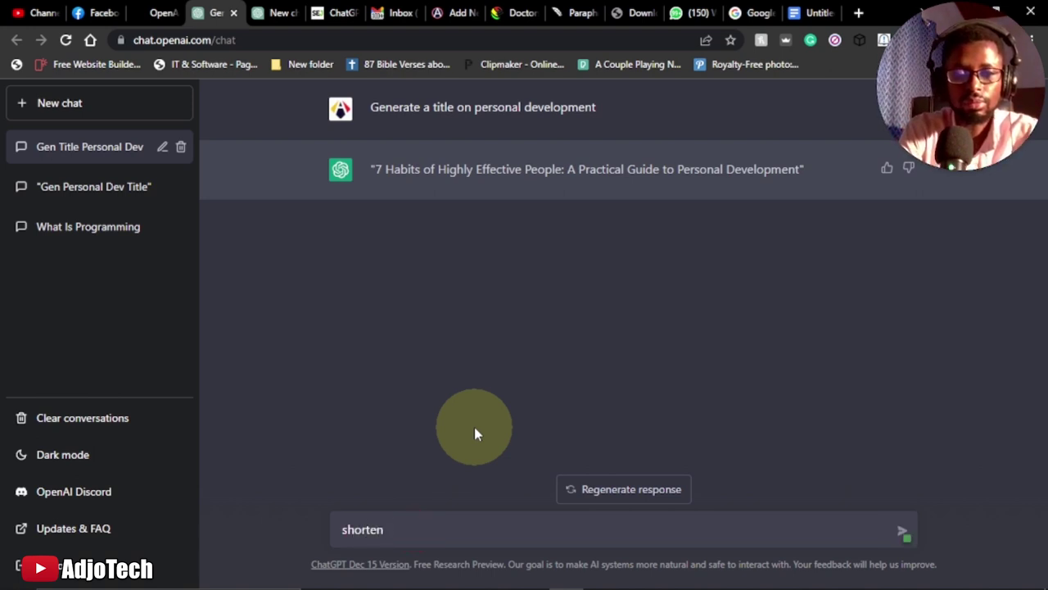
text( this to)
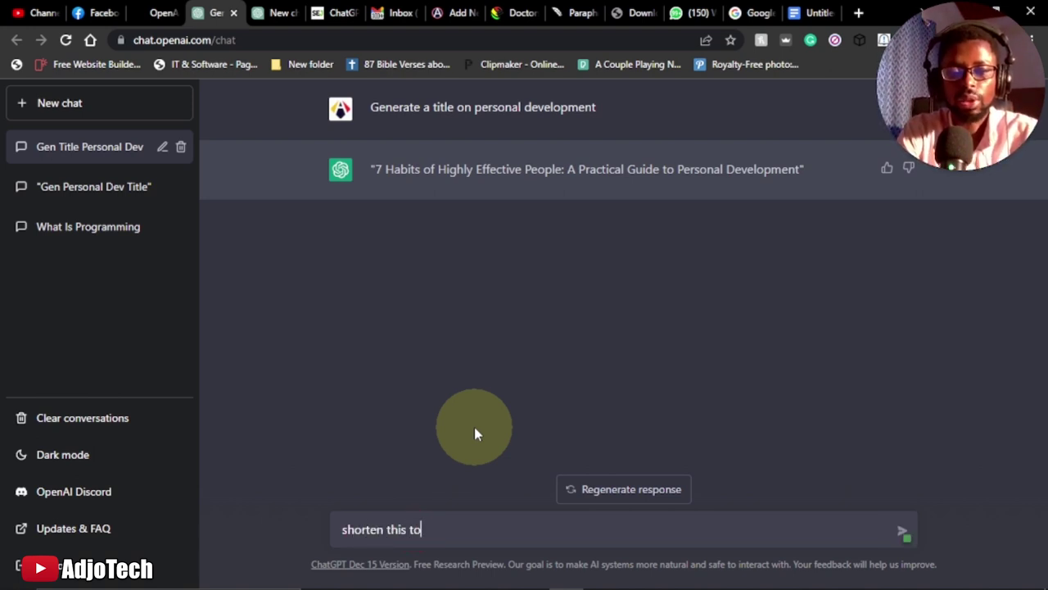
text(pic)
key(Return)
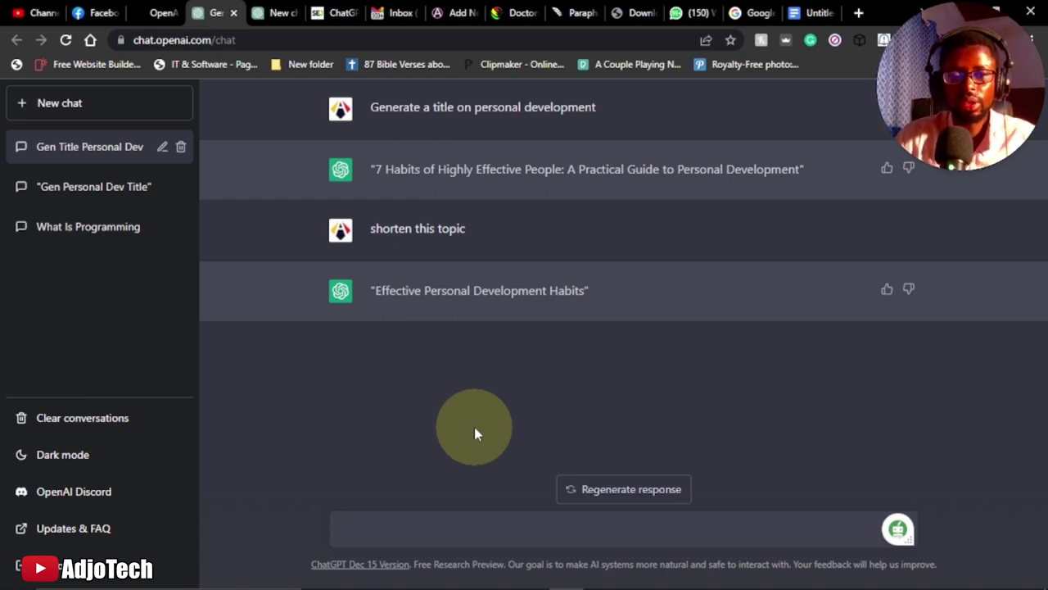
- Copy the shortened title "Effective Personal Development Habits" and paste it into the untitled Google Docs document
drag(588, 290, 393, 293)
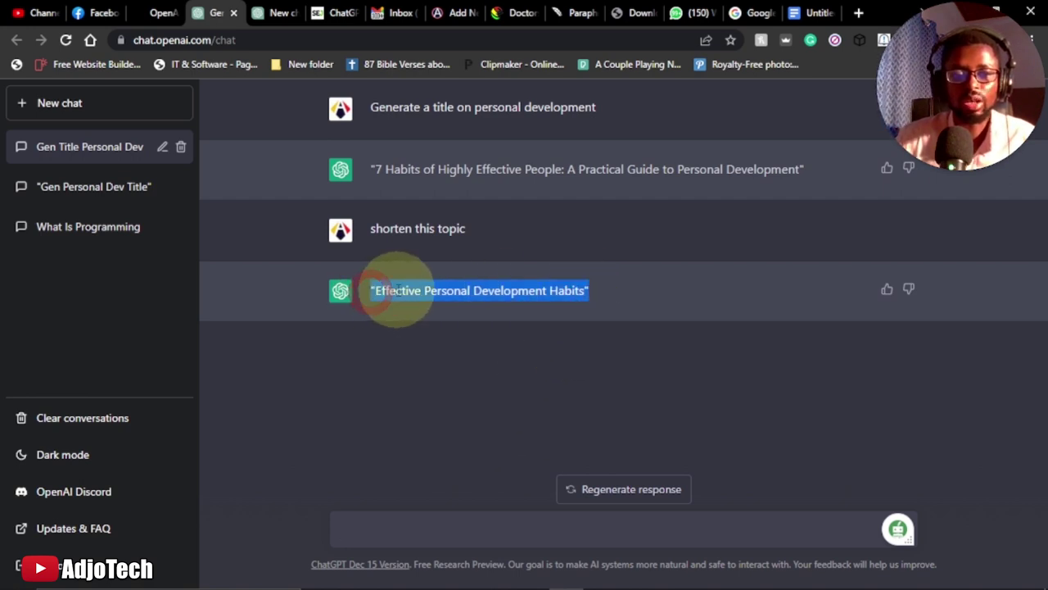
right_click(398, 293)
click(433, 303)
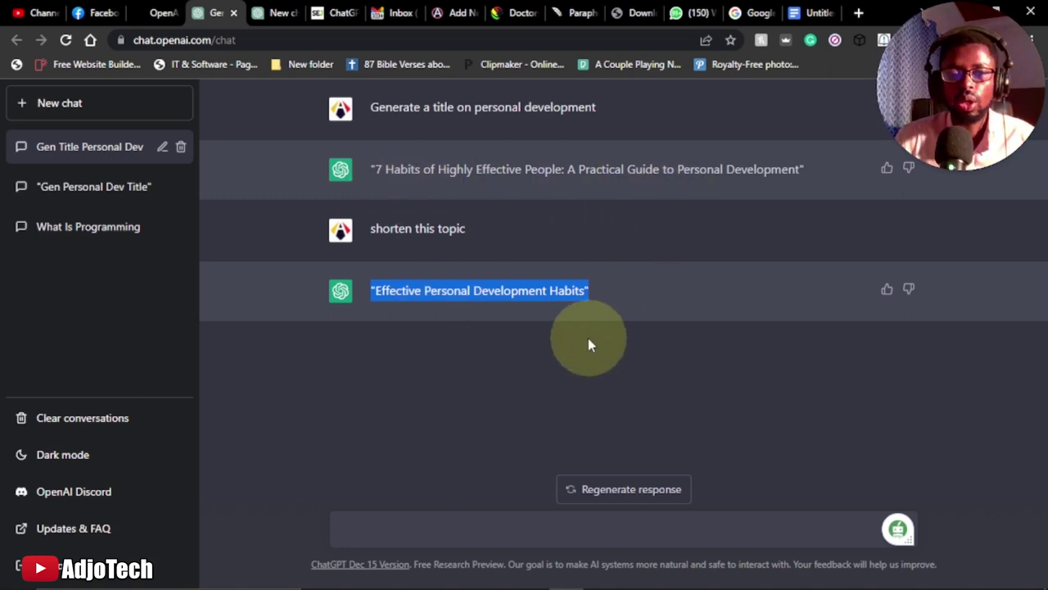
click(811, 14)
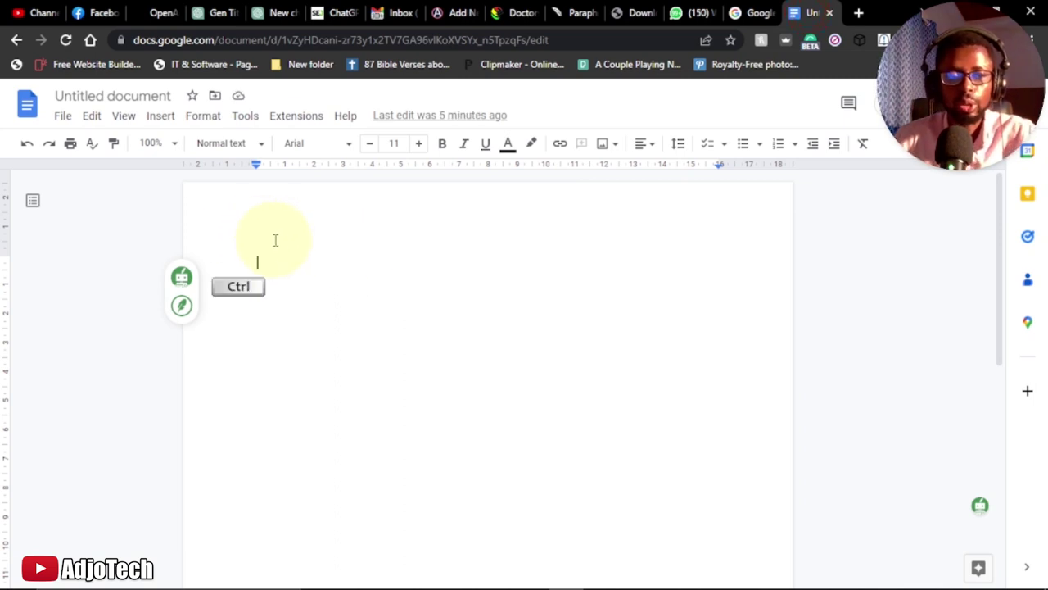
key(ctrl+v)
- Clear the pasted formatting from the title line in the document
click(862, 143)
click(415, 262)
drag(415, 262, 222, 251)
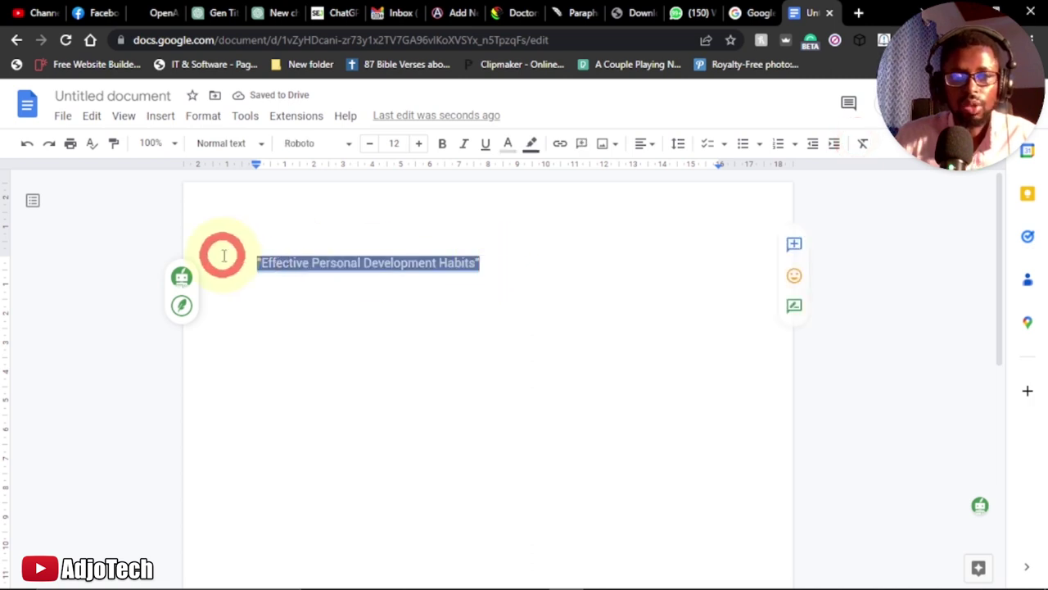
click(864, 144)
- Increase the document title's font size to 19 and make it bold
drag(456, 262, 256, 262)
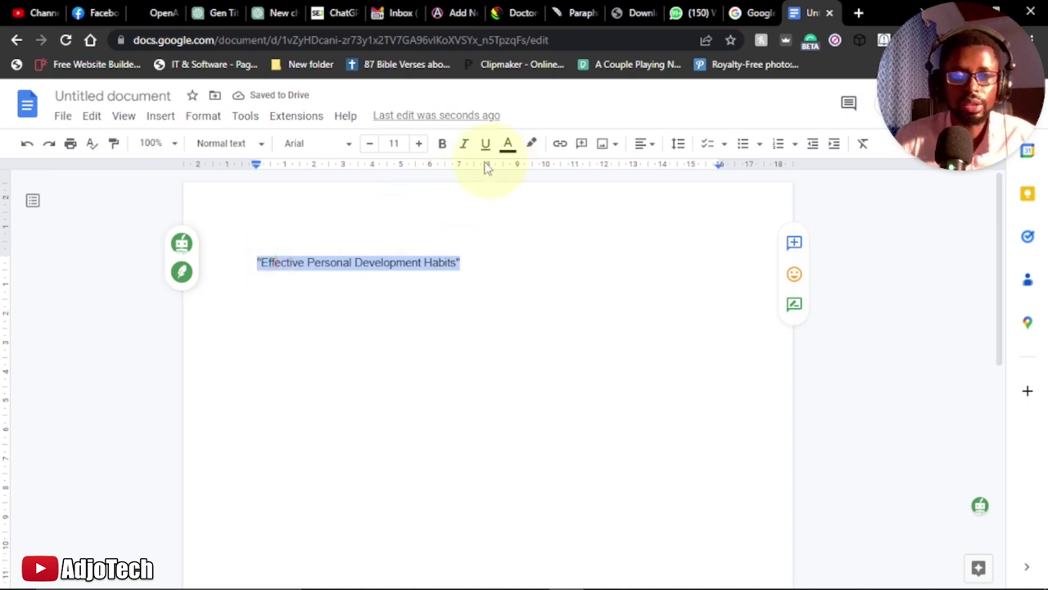
click(418, 145)
click(417, 144)
click(417, 145)
click(418, 145)
click(417, 144)
click(417, 144)
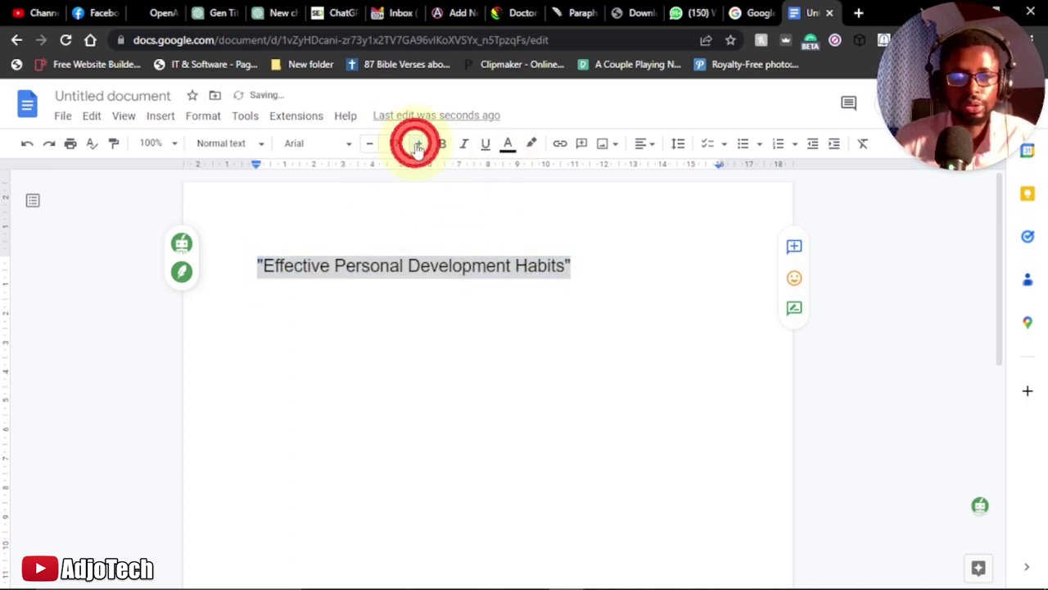
click(418, 144)
click(418, 144)
click(442, 145)
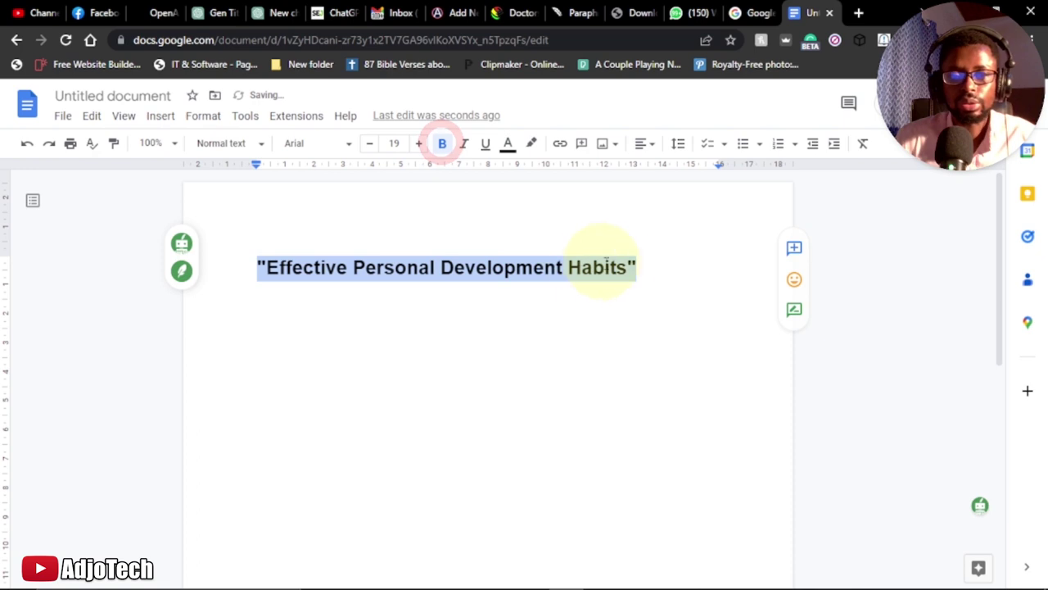
click(637, 265)
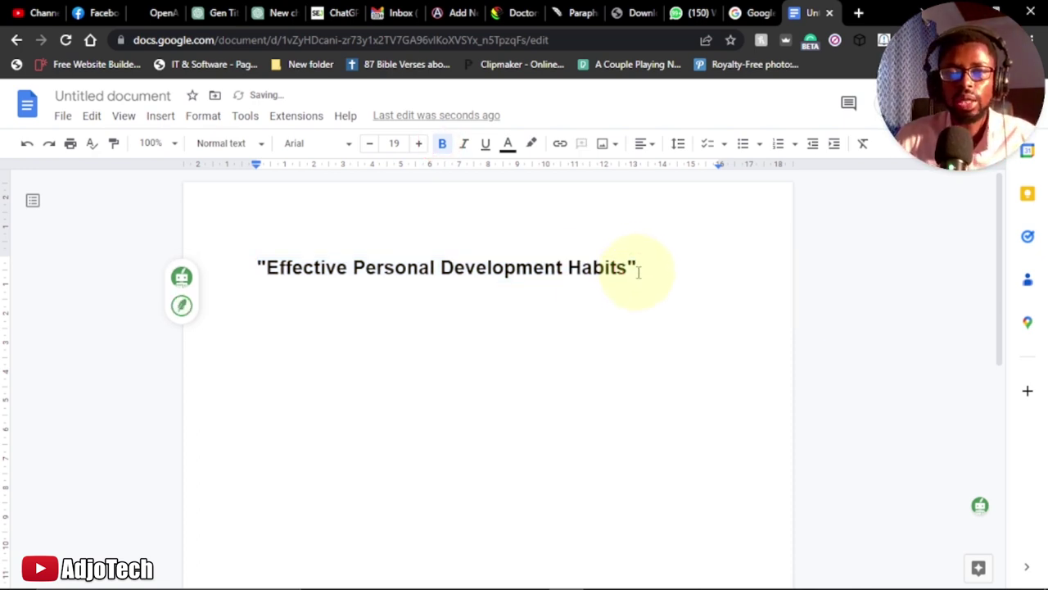
- Switch back to the ChatGPT conversation and send the prompt "generate 10 chapters on this topic"
click(210, 15)
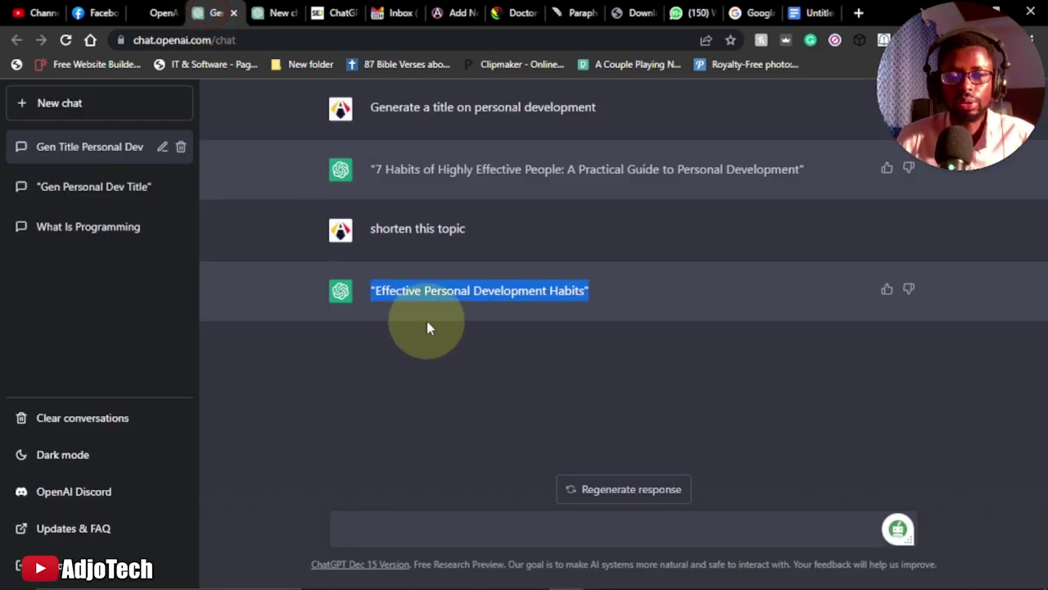
click(508, 292)
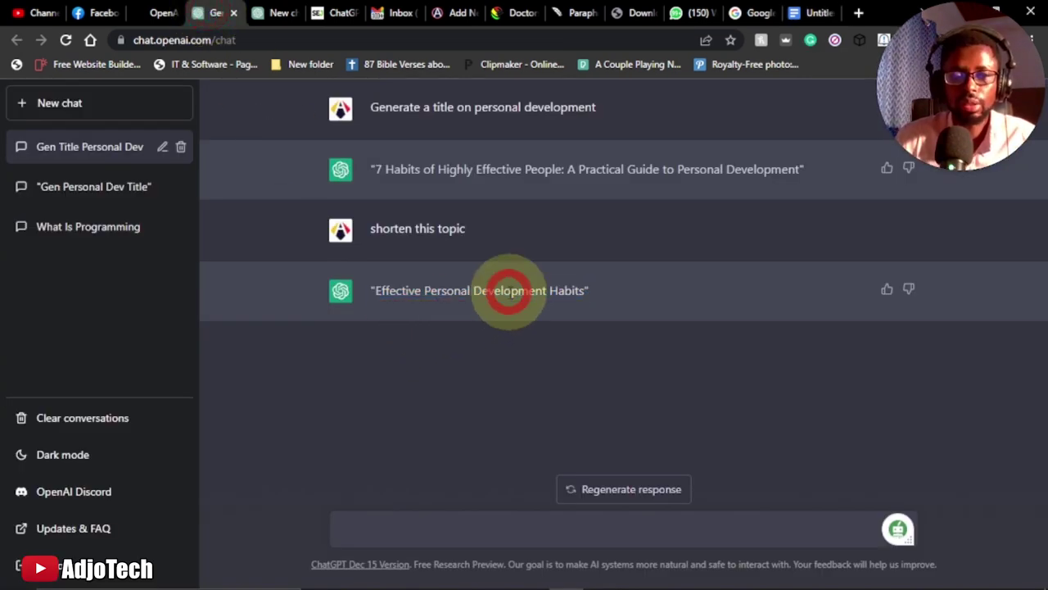
click(393, 529)
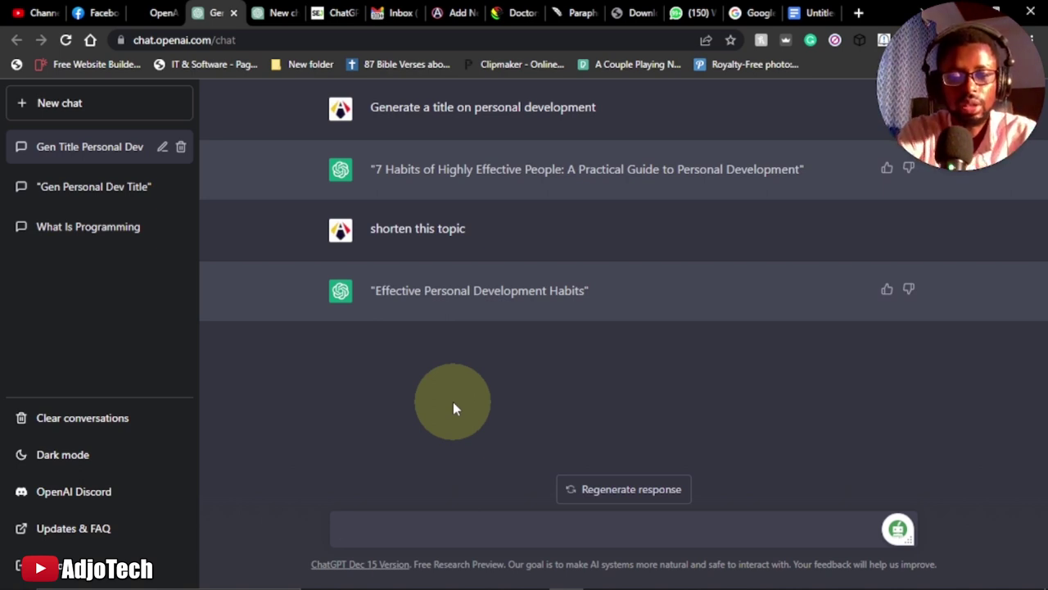
text(generate 10 chapter)
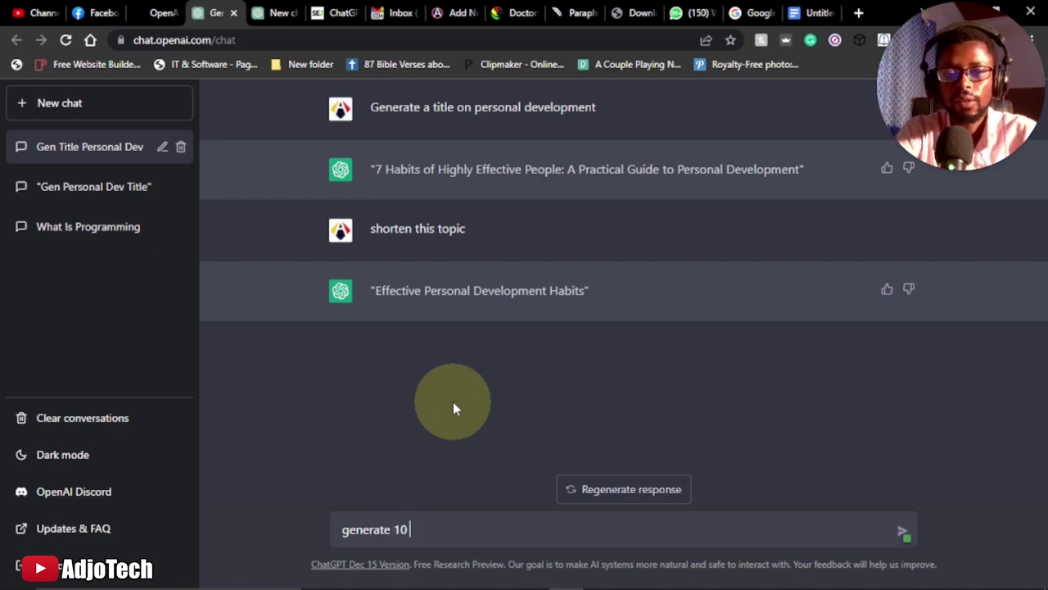
text(s o)
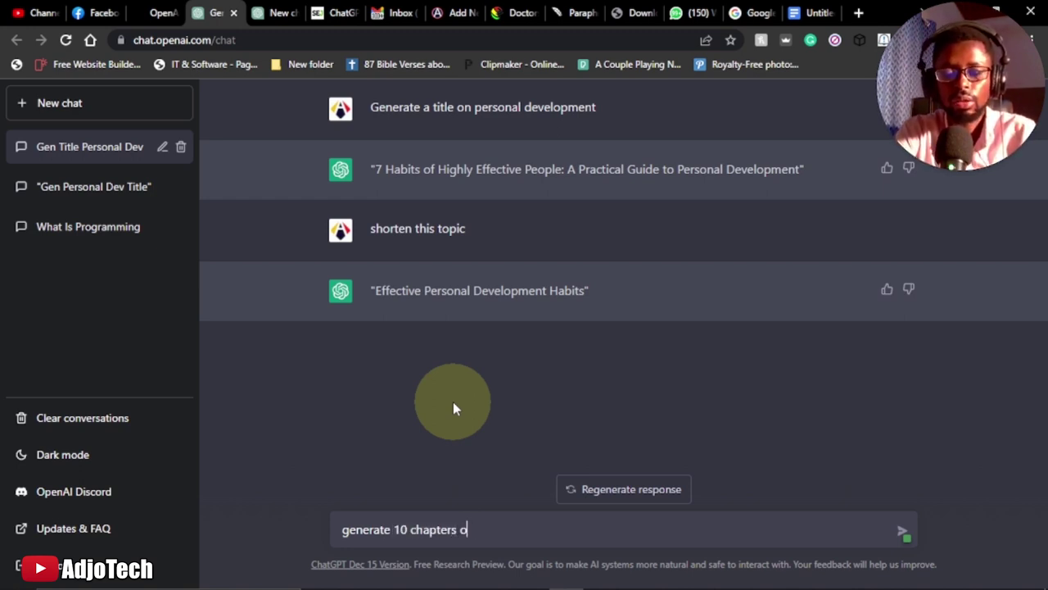
text(n this topic)
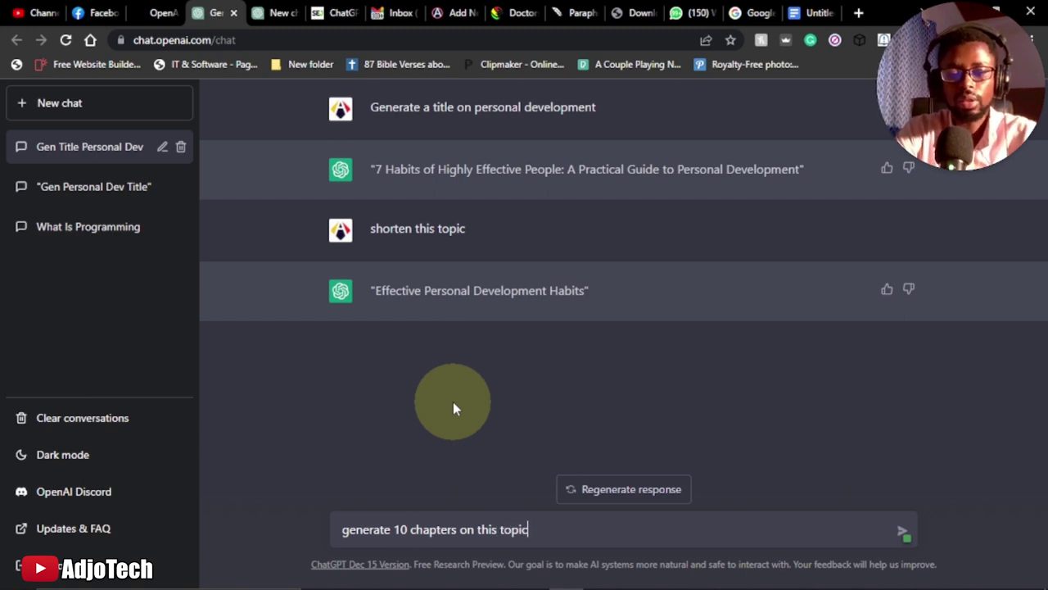
key(Return)
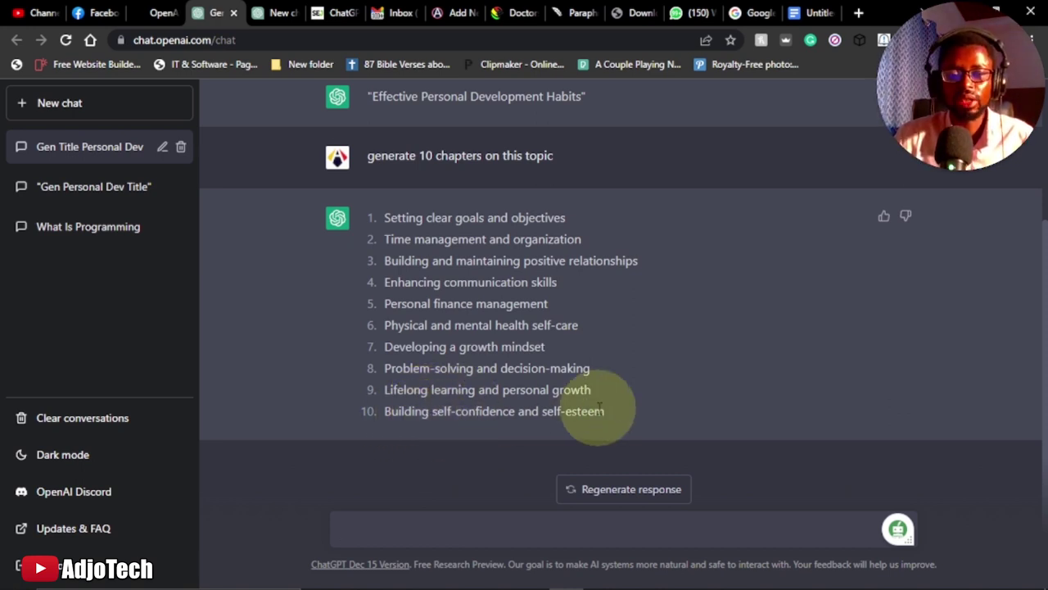
- Copy the ten generated chapter titles from ChatGPT and paste them below the title in the Google Docs document
drag(608, 413, 386, 223)
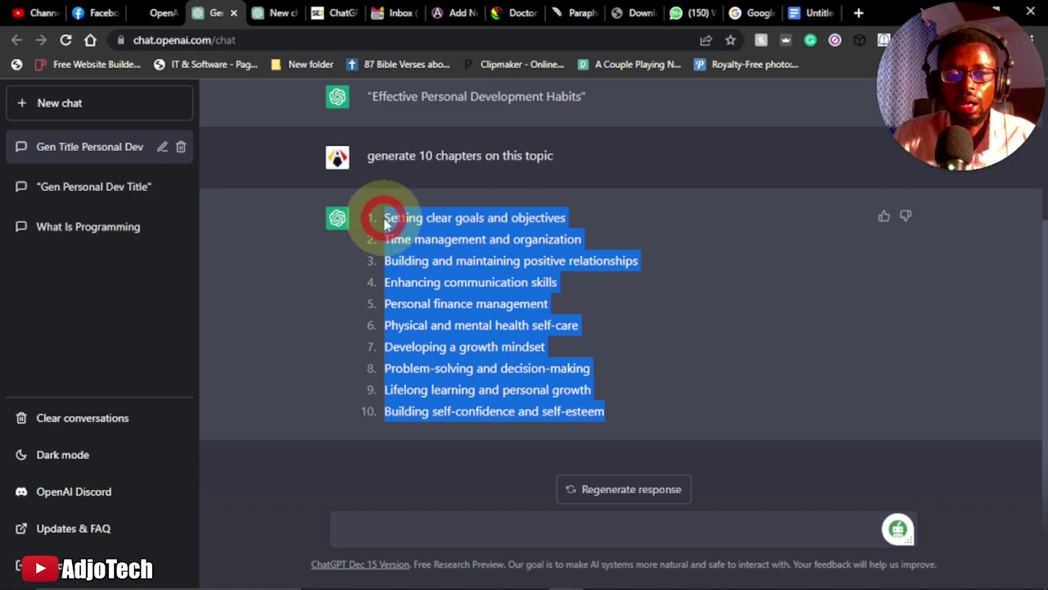
right_click(406, 221)
click(442, 238)
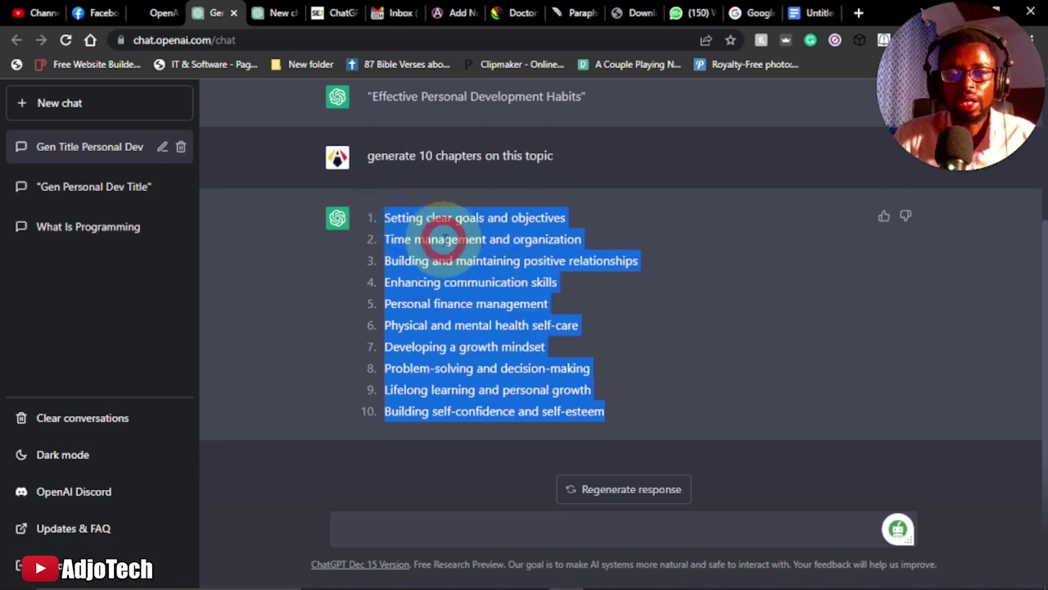
click(807, 13)
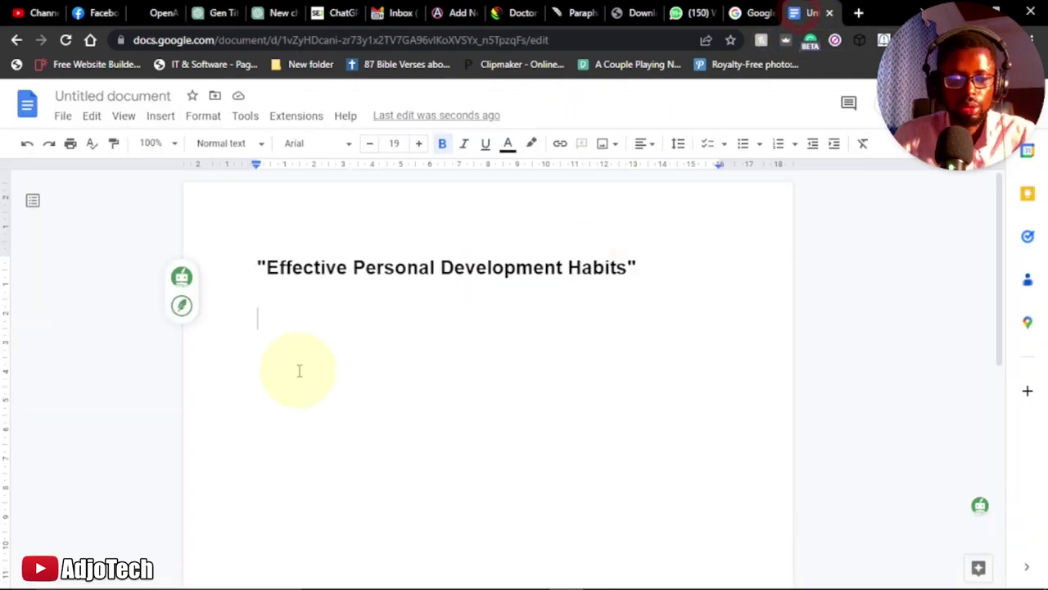
key(ctrl+v)
- Clear the pasted formatting from the ten-item chapter list in the document
click(541, 468)
drag(541, 468, 257, 308)
click(864, 145)
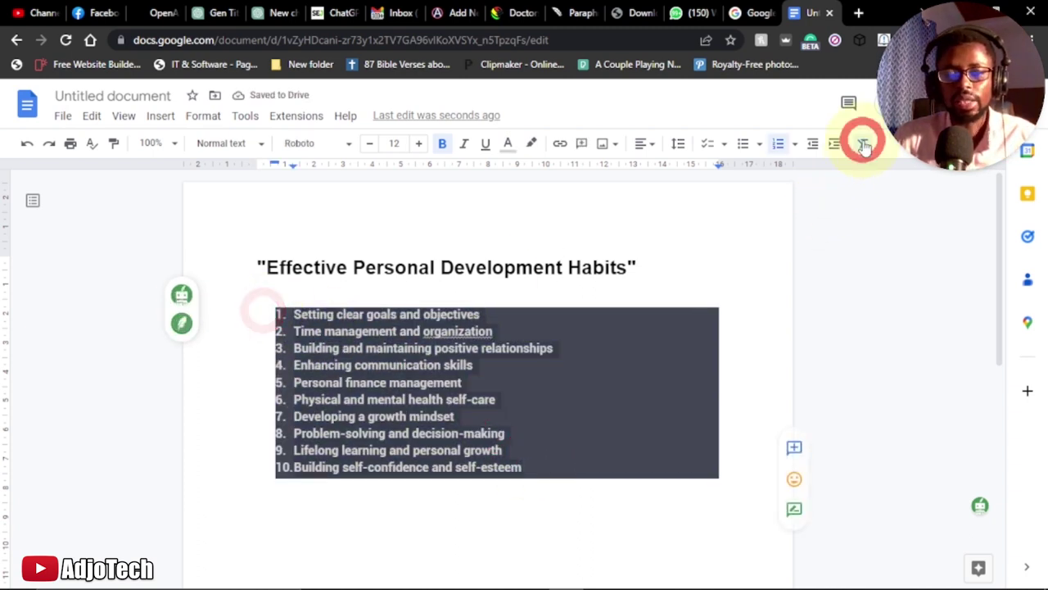
click(482, 314)
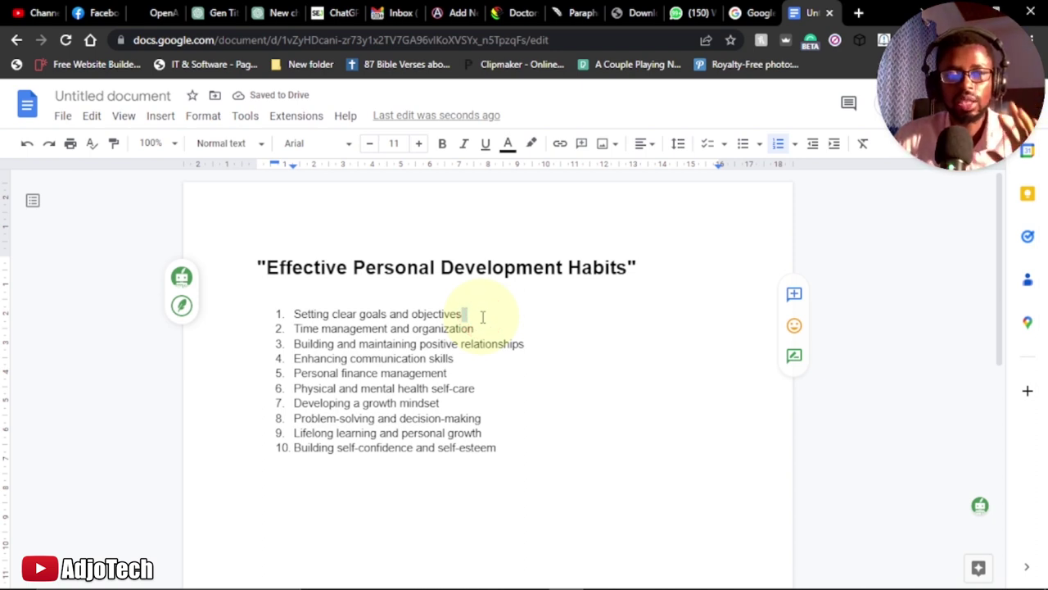
- Switch back to the ChatGPT conversation and copy the first chapter title, "Setting clear goals and objectives"
click(275, 14)
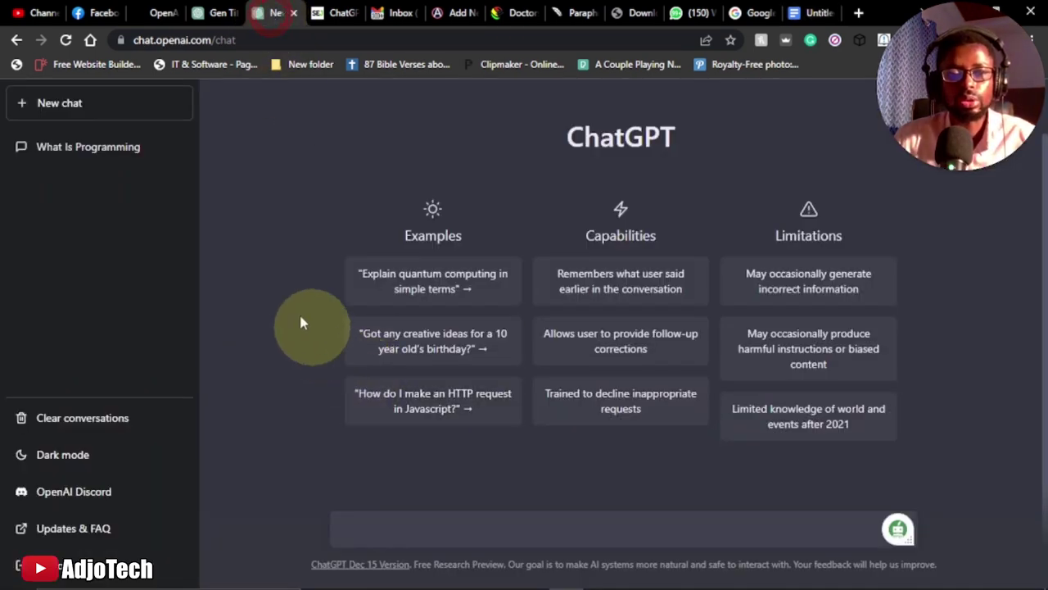
click(212, 13)
click(454, 264)
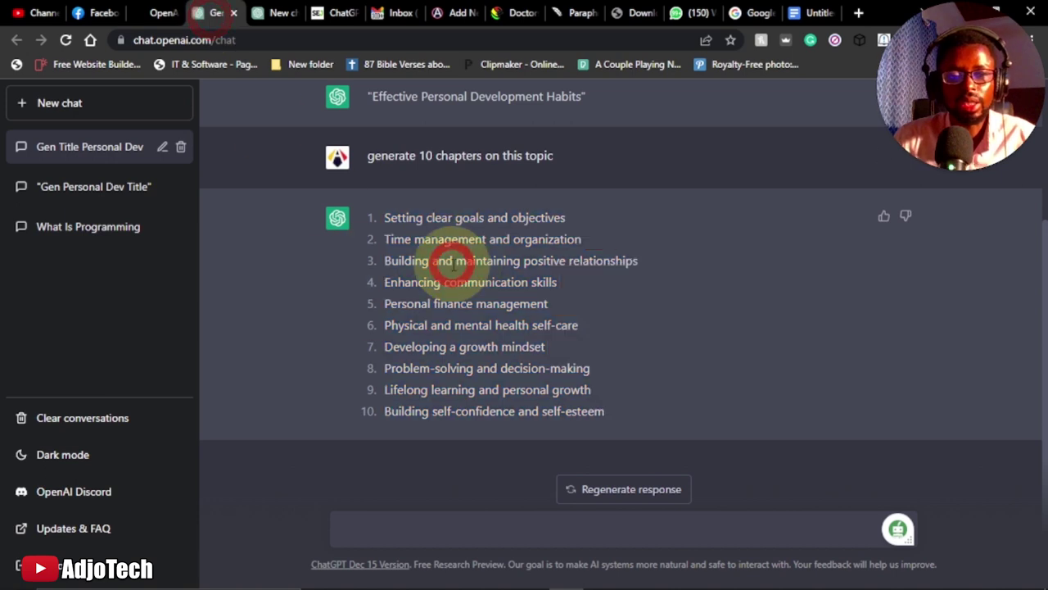
drag(567, 217, 382, 217)
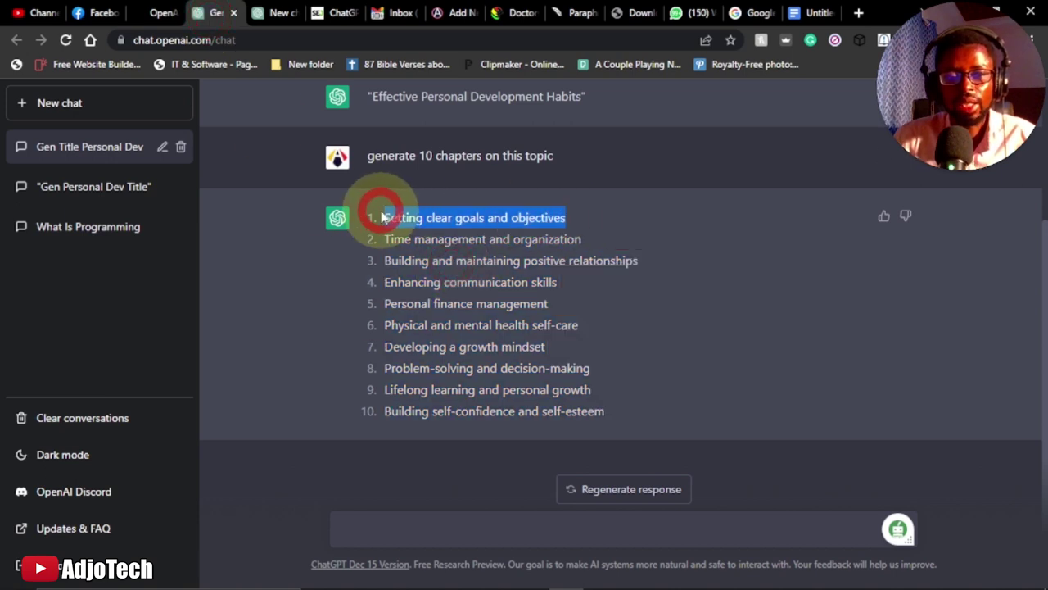
right_click(410, 223)
click(443, 234)
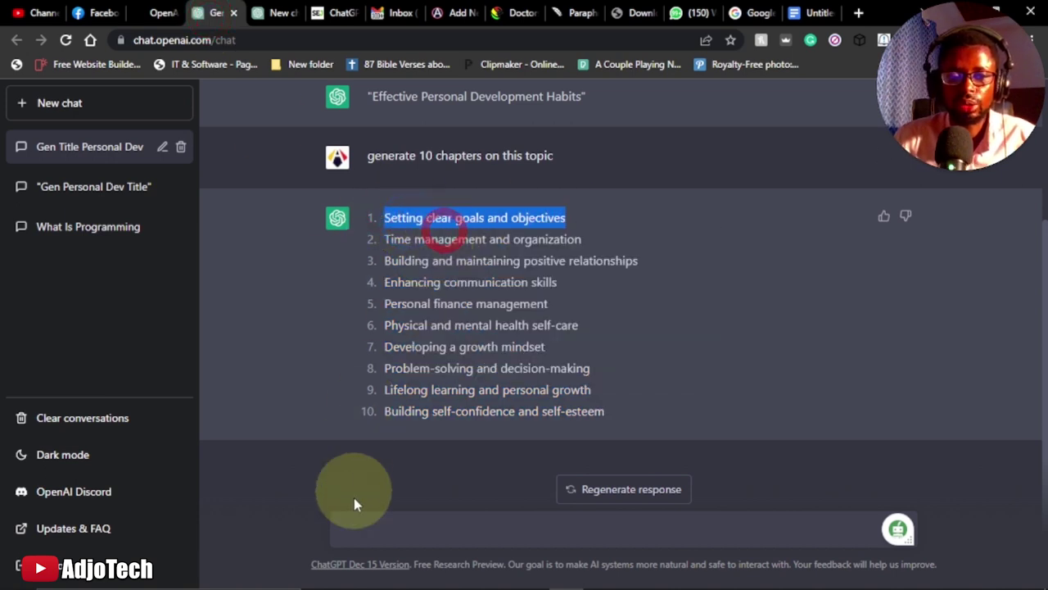
- Send the prompt "explain this topic: Setting clear goals and objectives", pasting in the copied chapter title
click(369, 530)
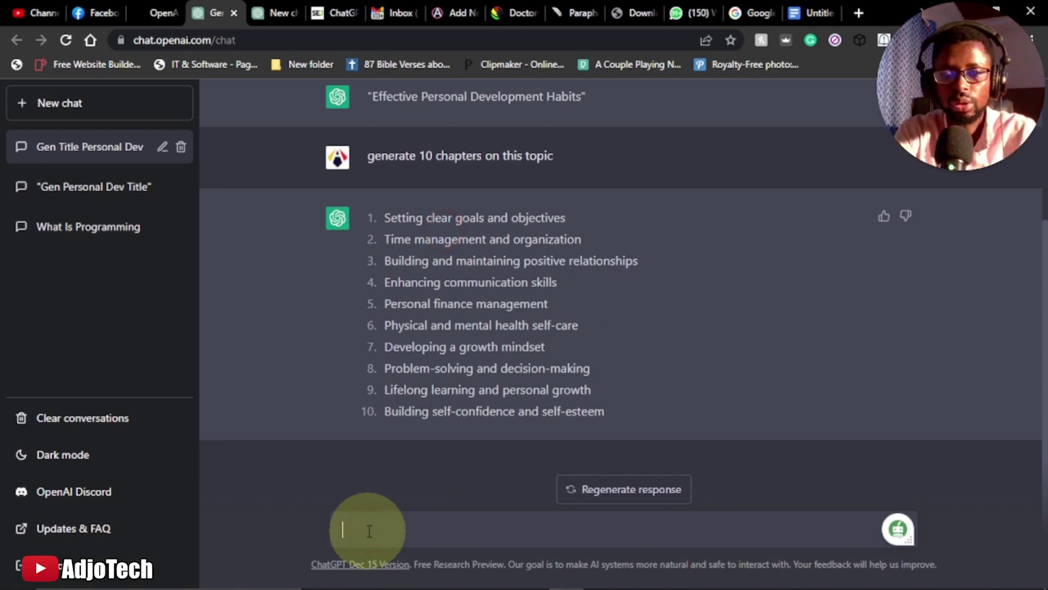
text(explain this to)
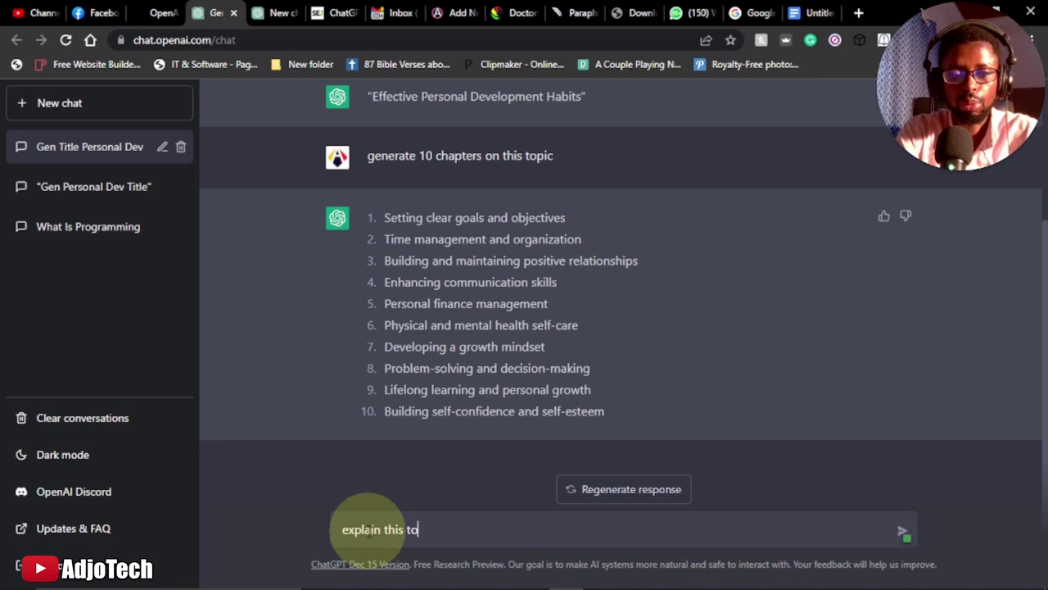
text(pic:)
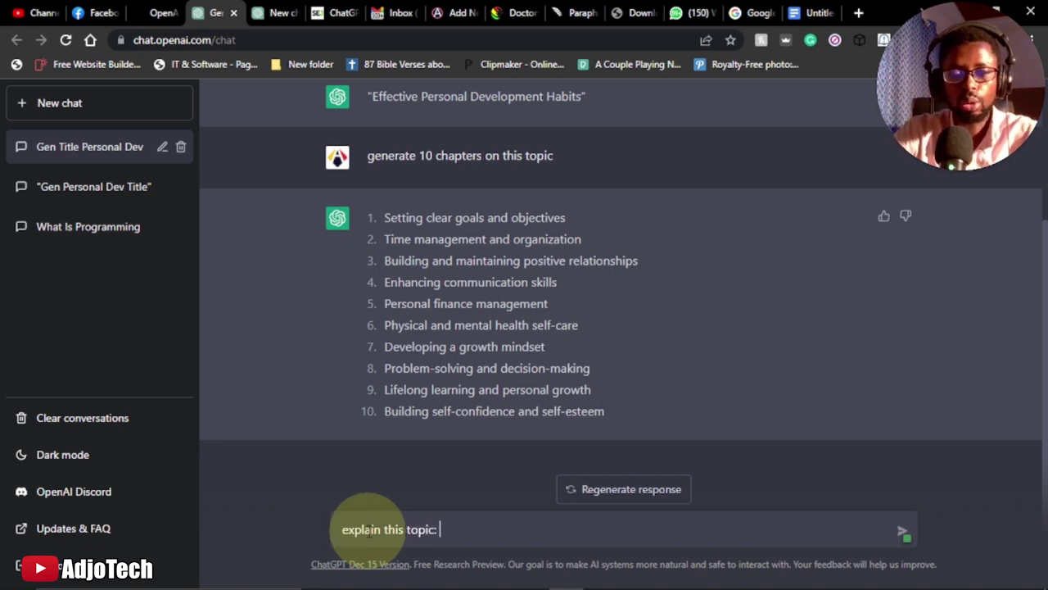
key(ctrl+v)
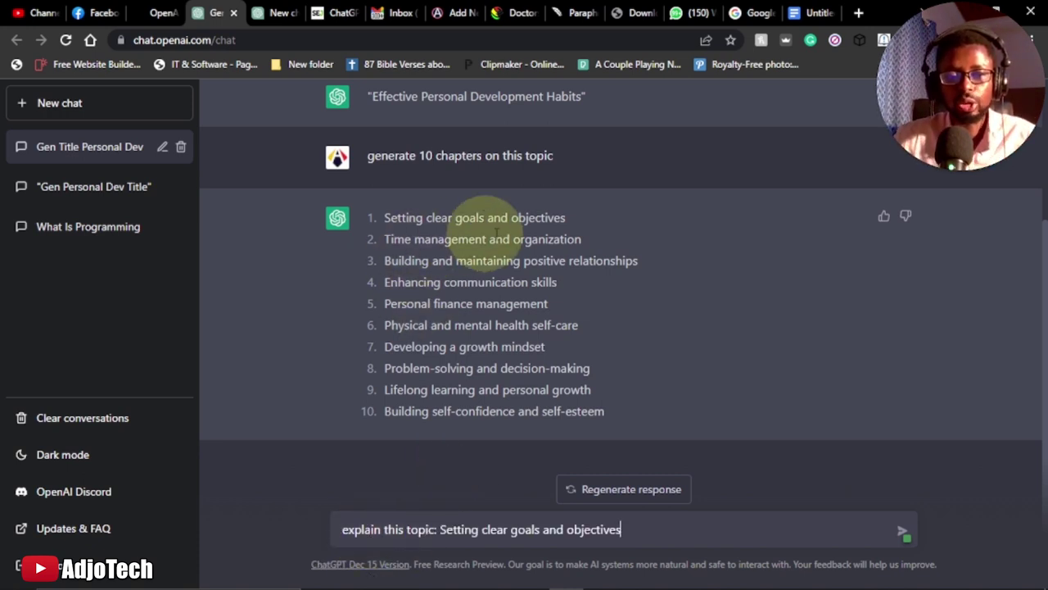
key(Return)
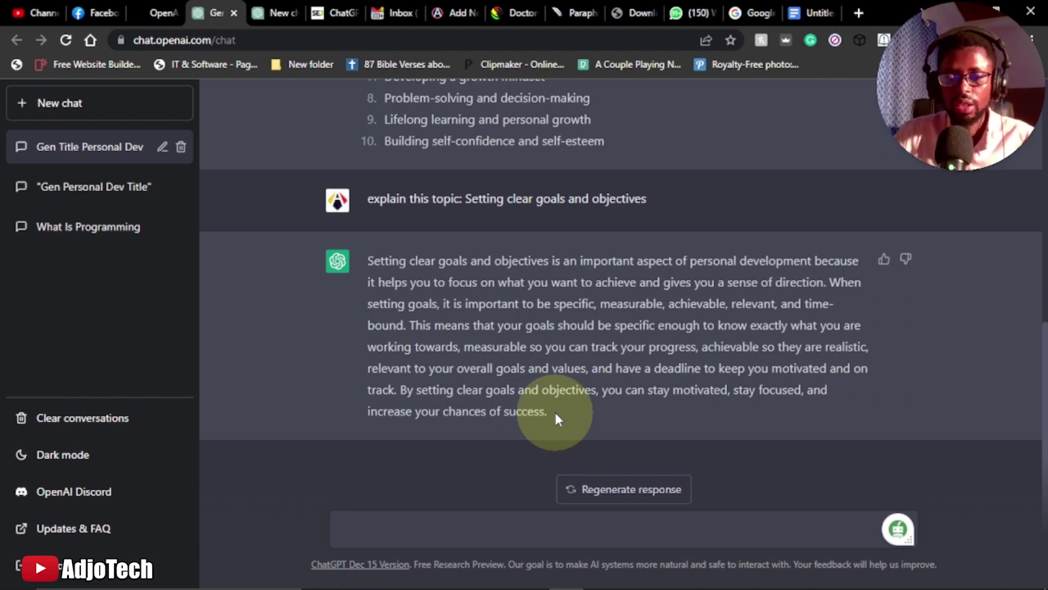
- Copy the whole generated explanation of "Setting clear goals and objectives"
drag(556, 412, 370, 263)
right_click(372, 263)
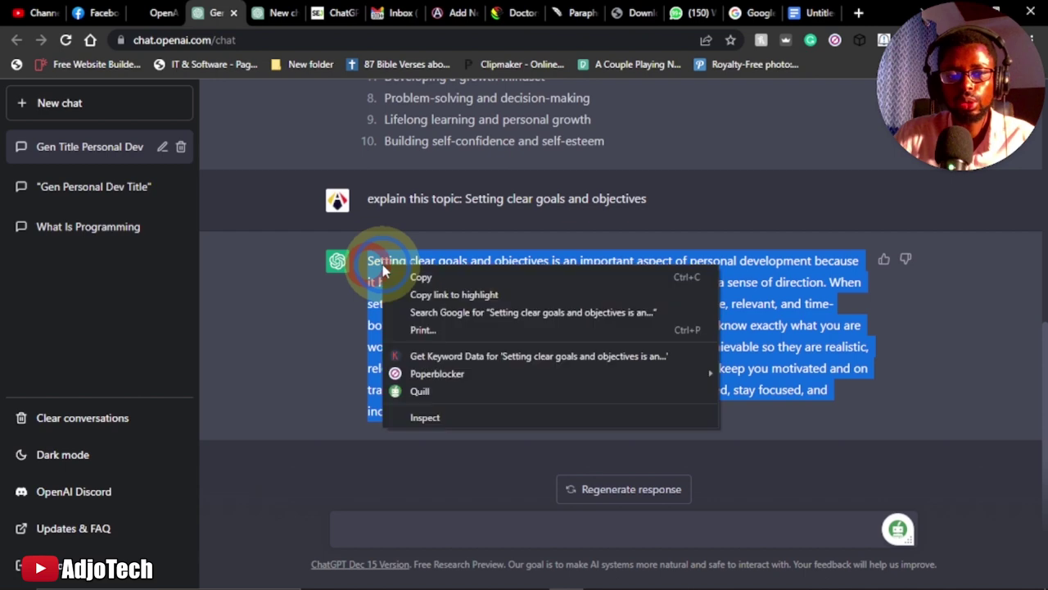
click(426, 276)
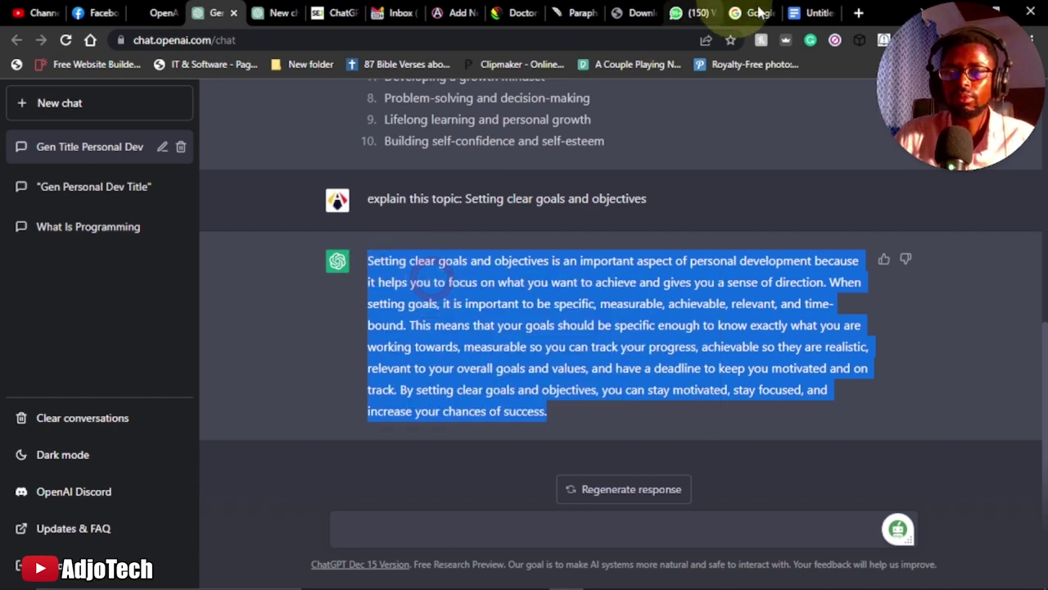
- Switch to the Google Docs document, add the line "Chapter 1" below the chapter list, and paste the copied explanation under it
click(807, 13)
scroll(321, 343, down, 5)
scroll(321, 342, up, 5)
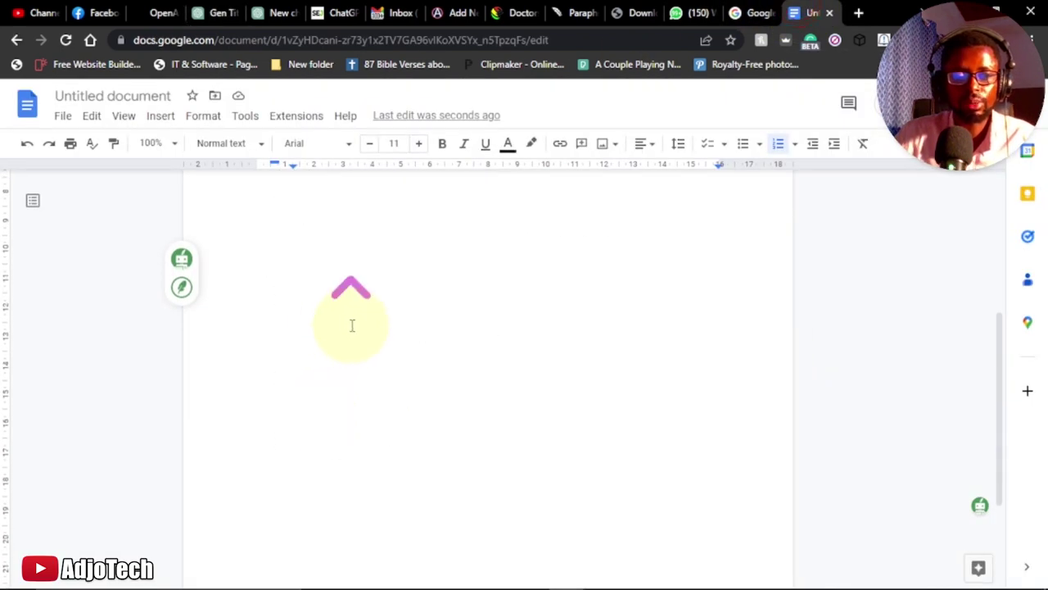
key(ctrl+v)
click(519, 366)
key(Return)
key(Return)
key(Return)
text(chap)
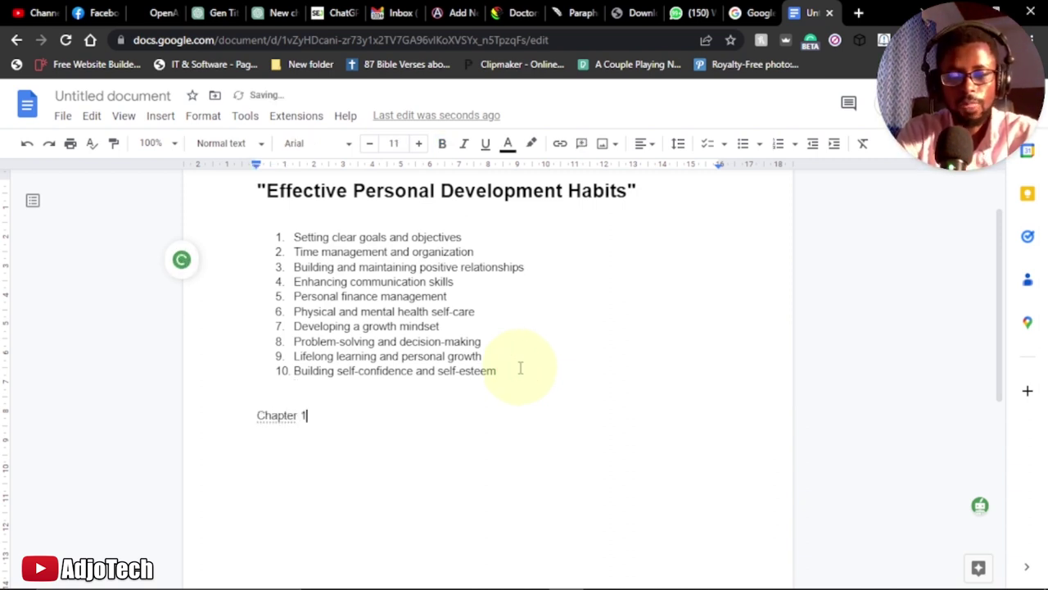
key(ctrl+v)
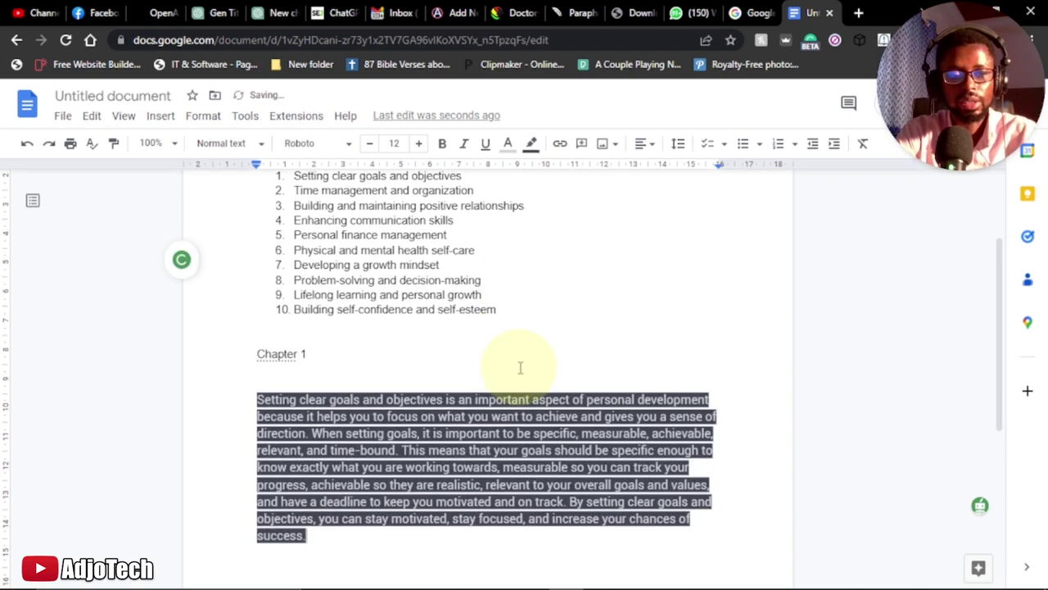
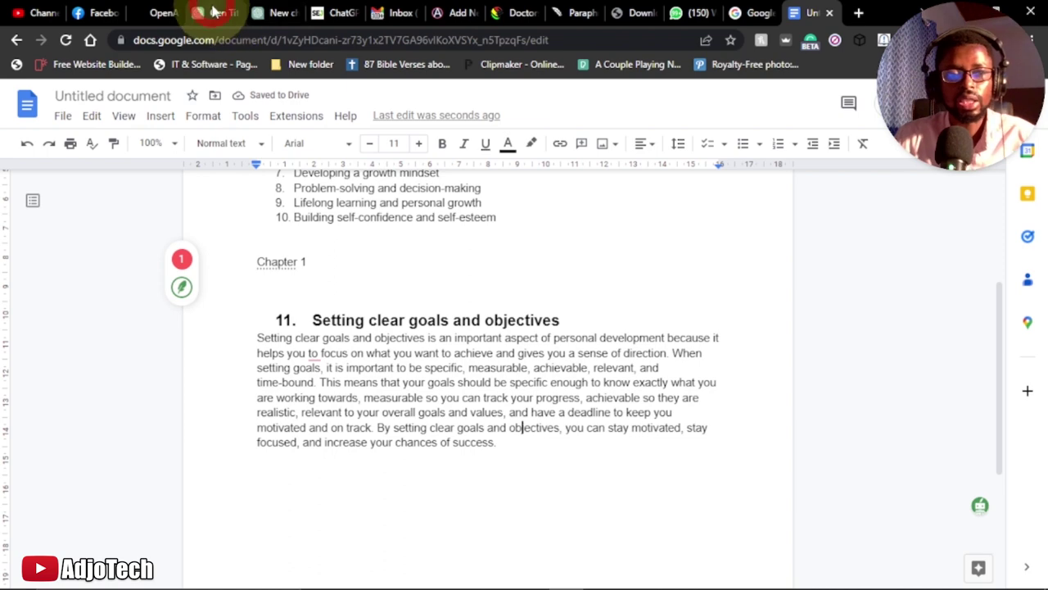
- Switch back to the ChatGPT conversation and send the prompt "explain this into details"
click(233, 18)
click(414, 523)
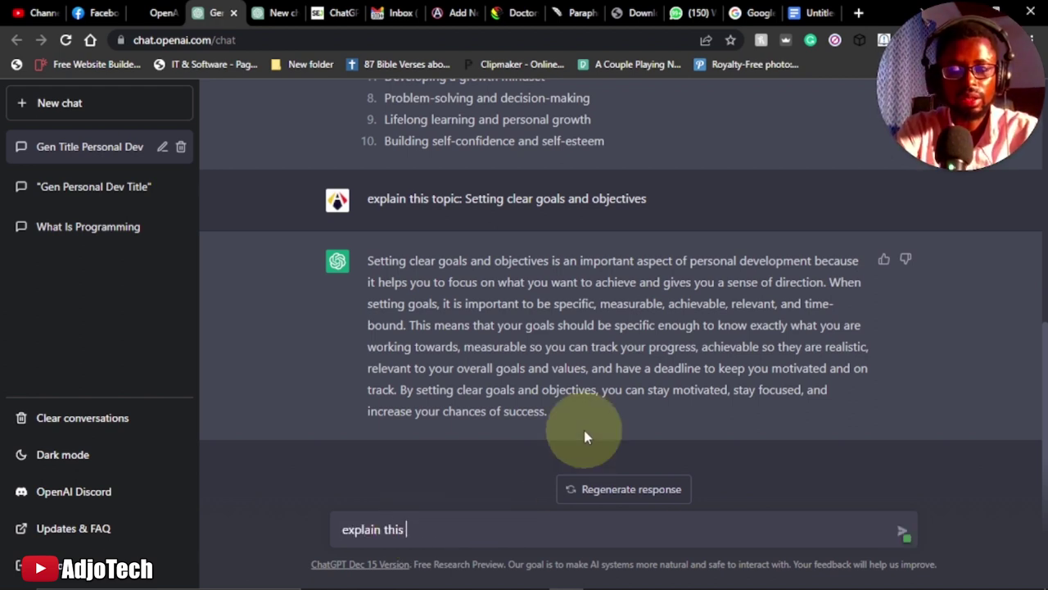
text(details)
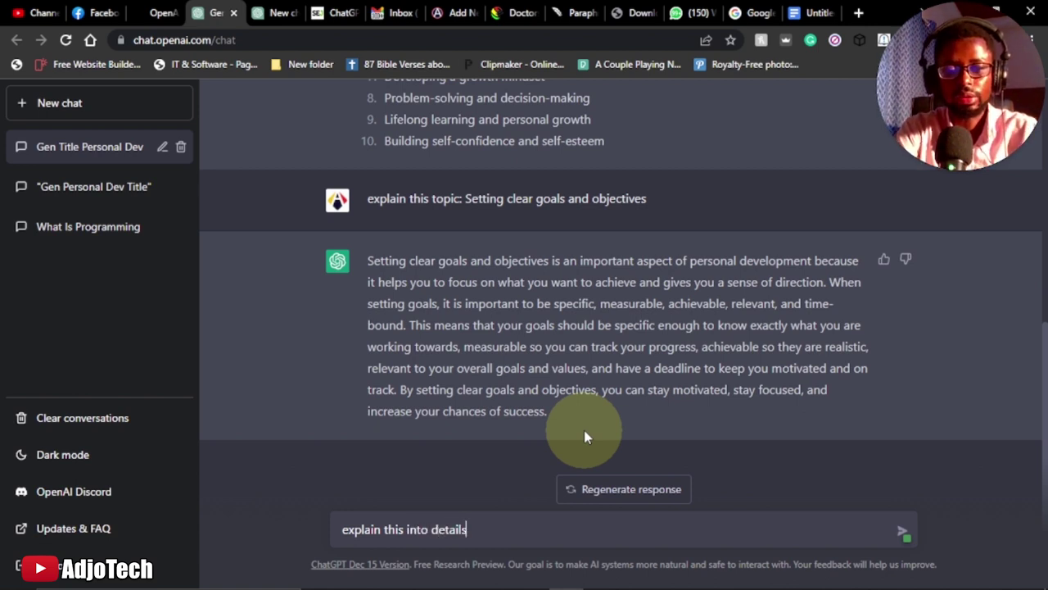
key(Return)
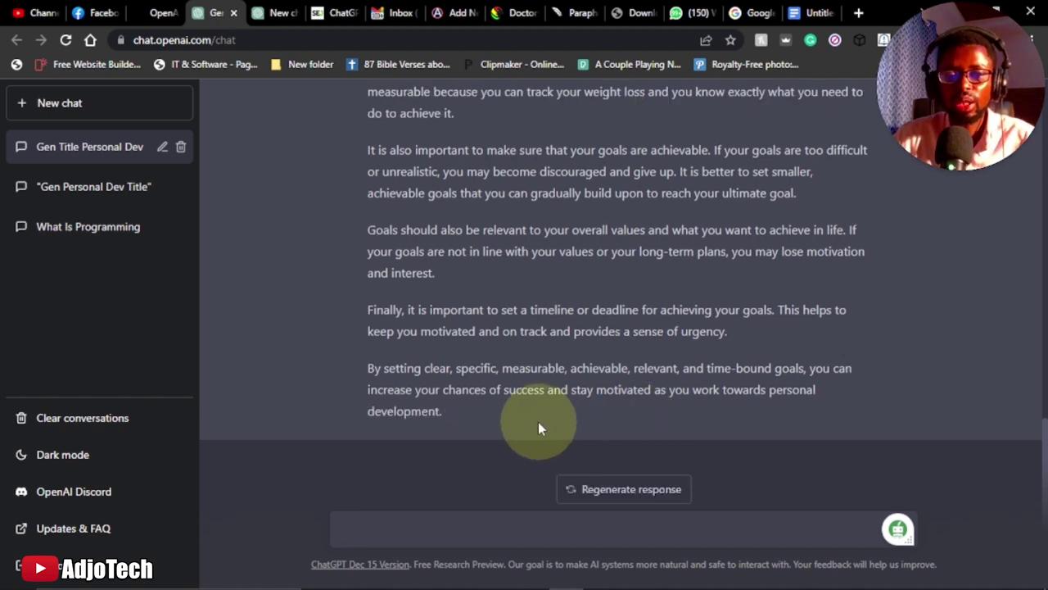
- Copy the full detailed explanation and paste it on a new line below the first Chapter 1 paragraph in the Google Docs document
drag(480, 421, 367, 401)
key(ctrl+c)
right_click(398, 402)
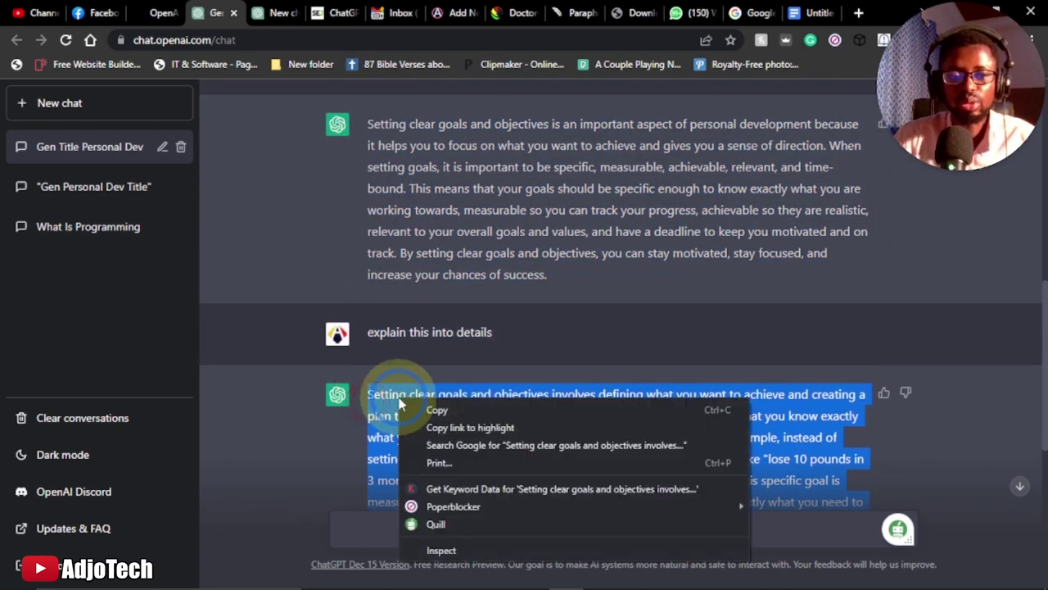
click(442, 409)
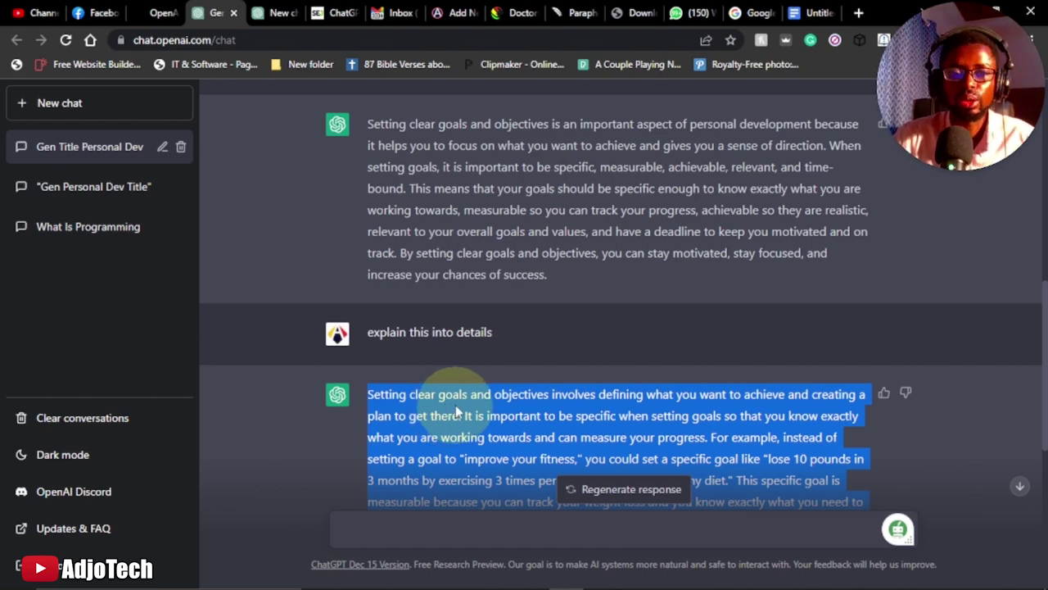
click(807, 13)
scroll(491, 401, down, 3)
click(503, 291)
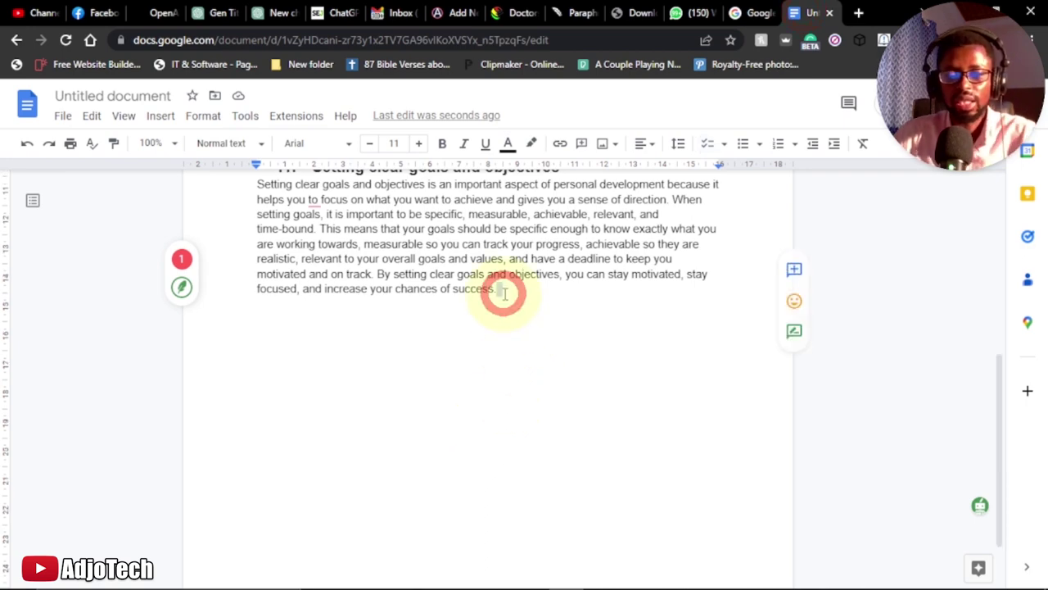
key(Return)
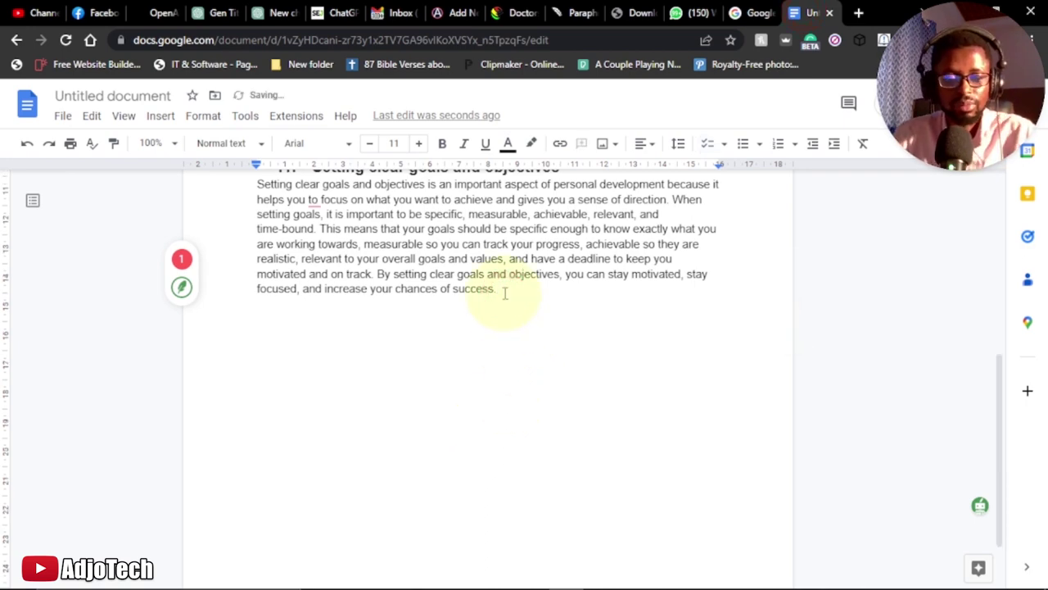
key(ctrl+v)
- Clear the pasted formatting from the detailed explanation paragraphs
click(365, 508)
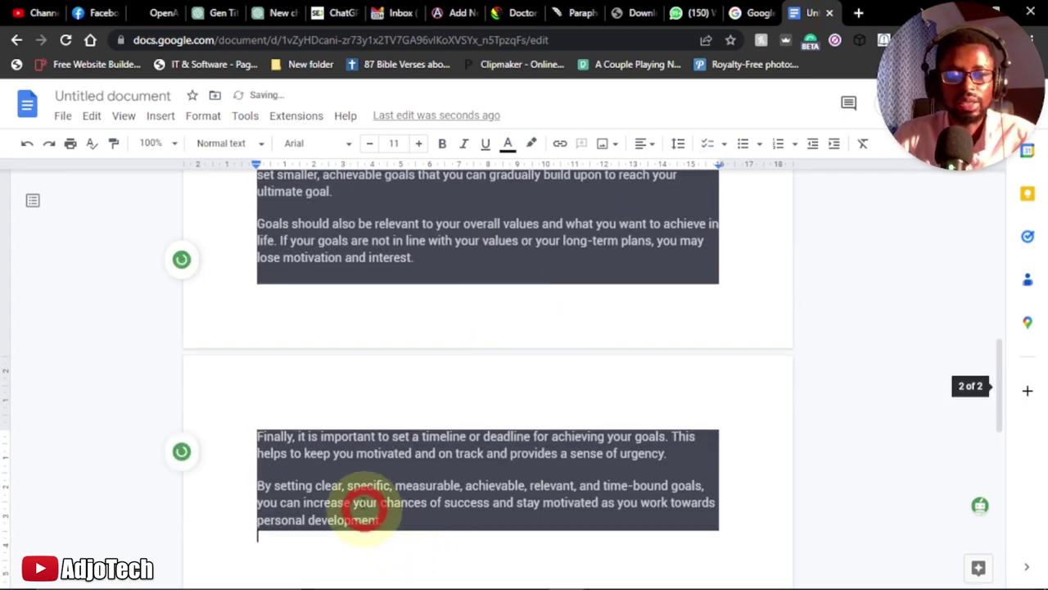
drag(364, 508, 257, 368)
click(862, 144)
click(426, 426)
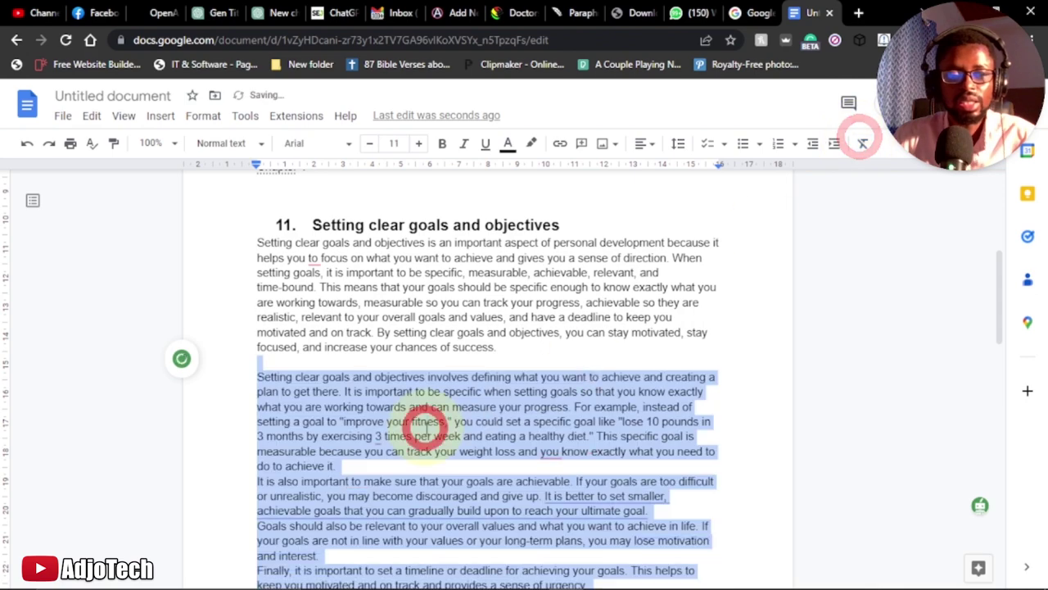
- Add the line "Chapter 2" below the detailed Chapter 1 explanation, at the start of the following page
scroll(430, 423, down, 4)
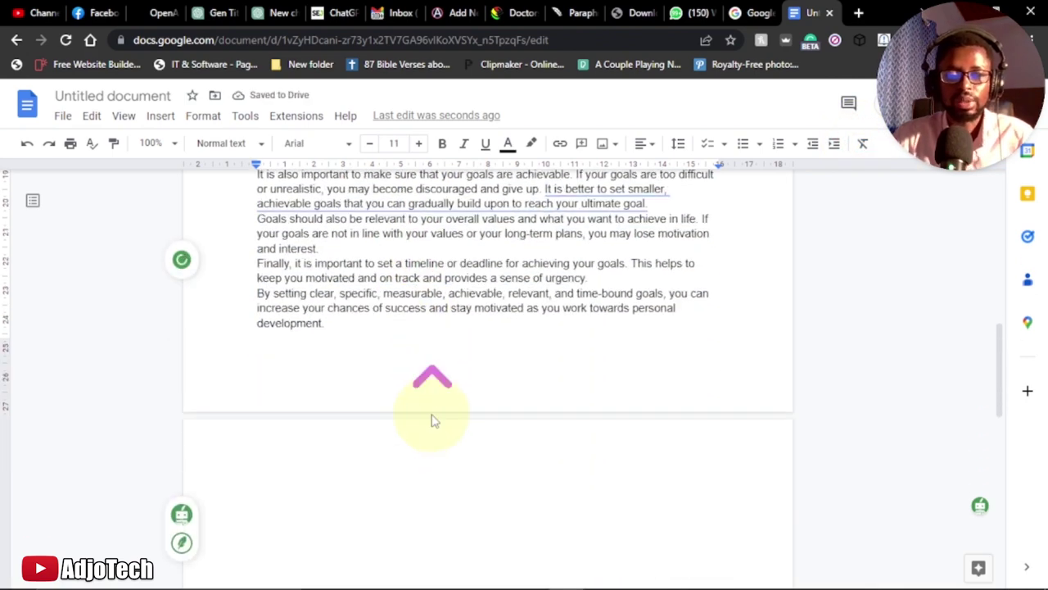
scroll(434, 420, up, 10)
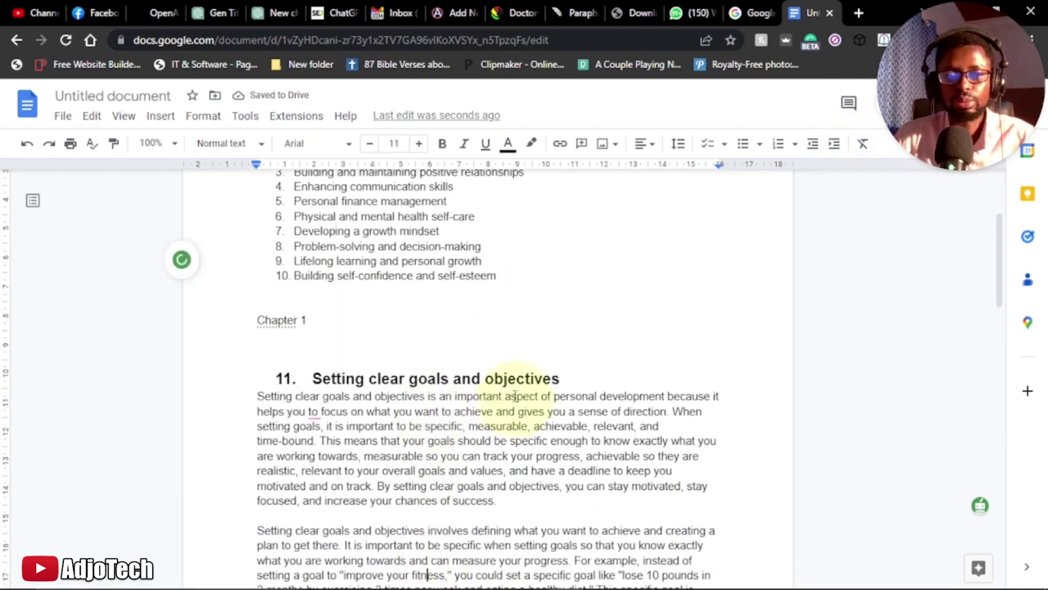
scroll(462, 370, down, 8)
click(349, 355)
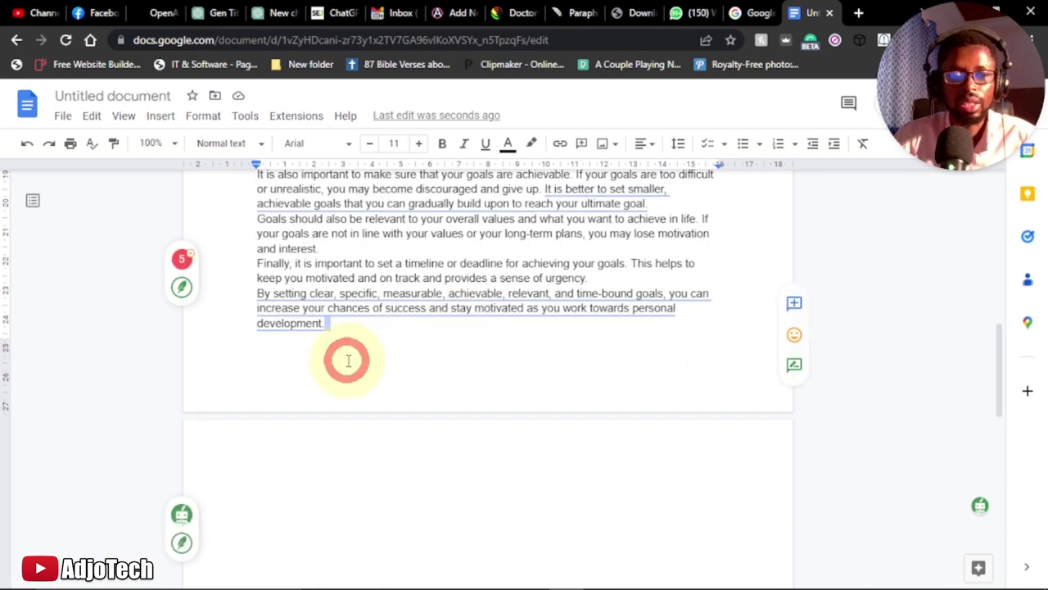
key(Return)
key(Return)
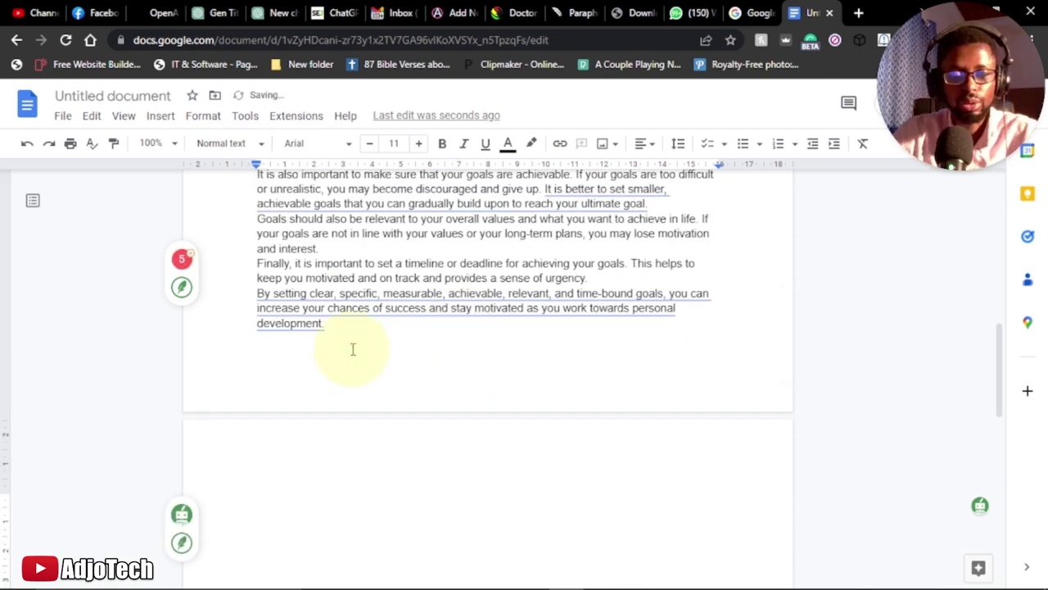
text(ch)
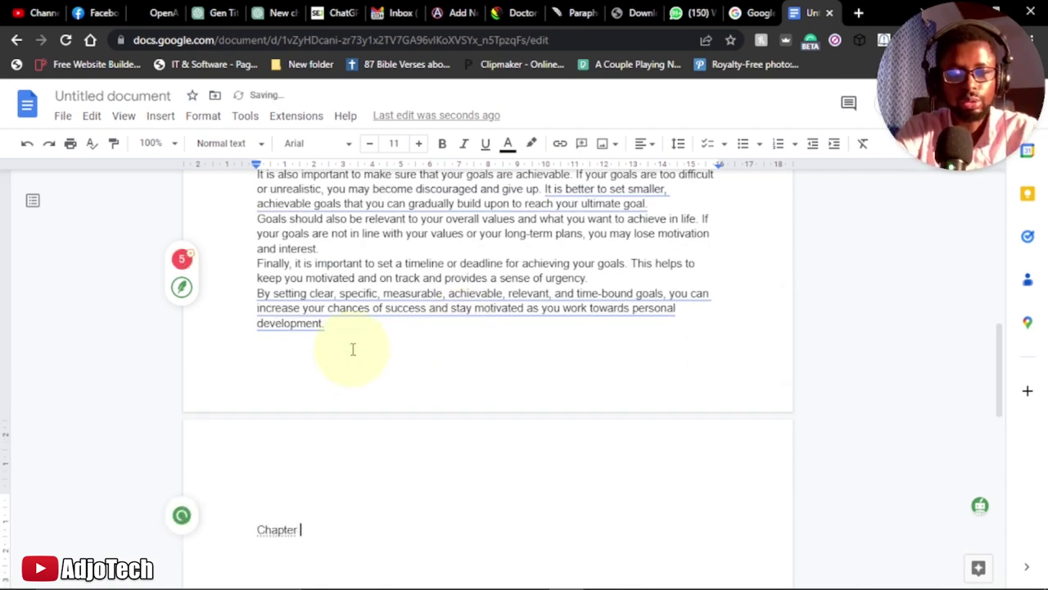
- Copy "Time management and organization" from the chapter list and paste it on the line below "Chapter 2"
scroll(354, 349, up, 15)
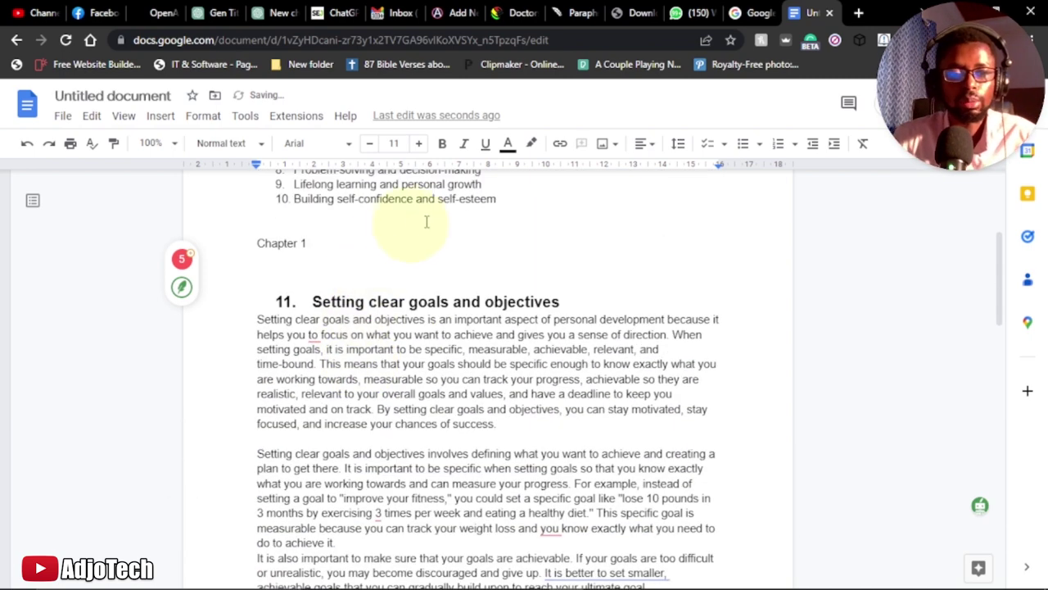
drag(297, 330, 479, 331)
right_click(456, 329)
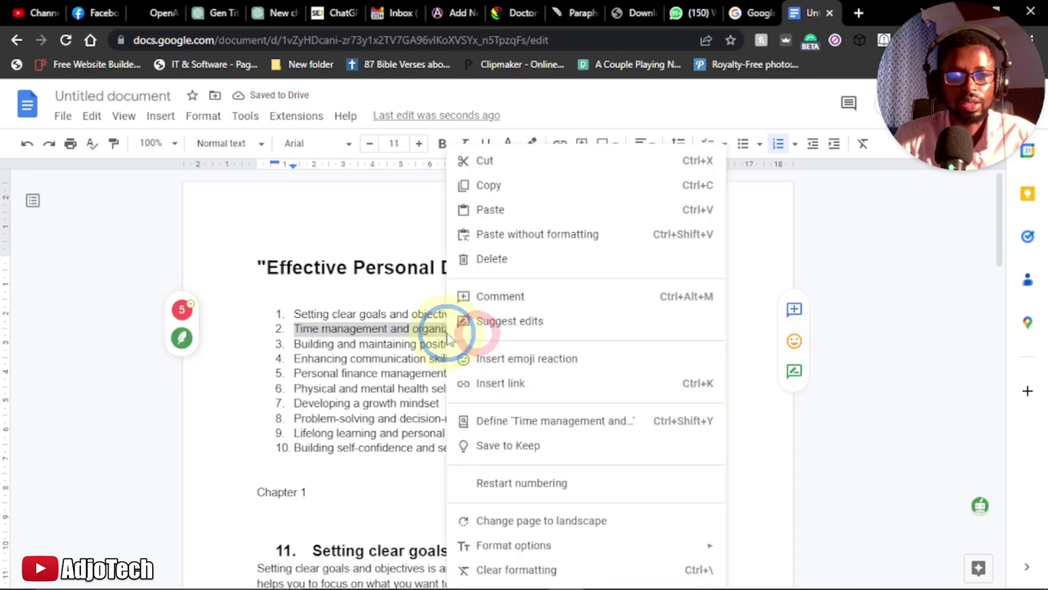
click(513, 191)
scroll(492, 245, down, 15)
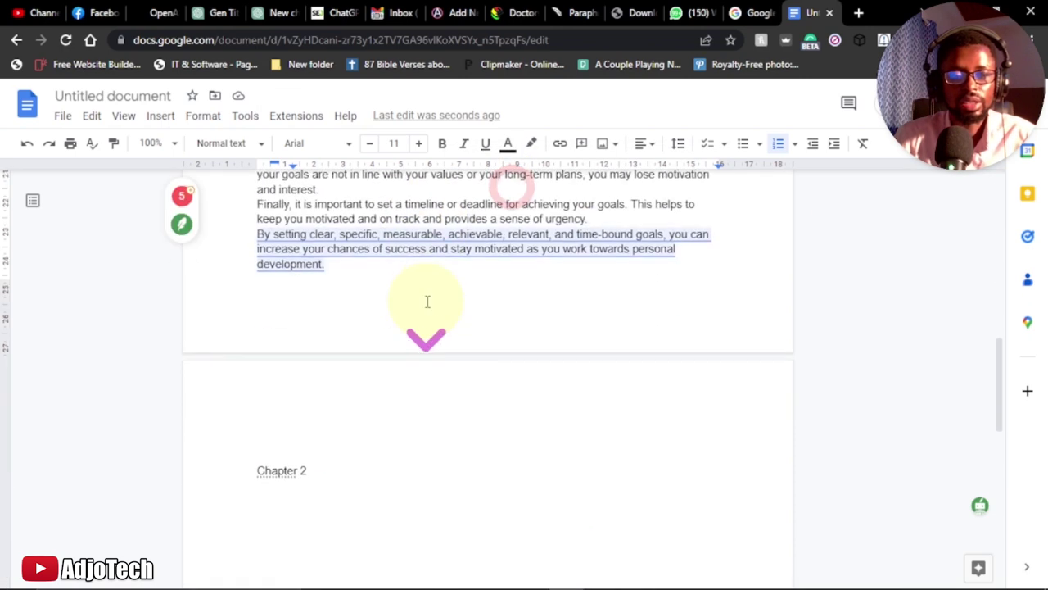
click(290, 354)
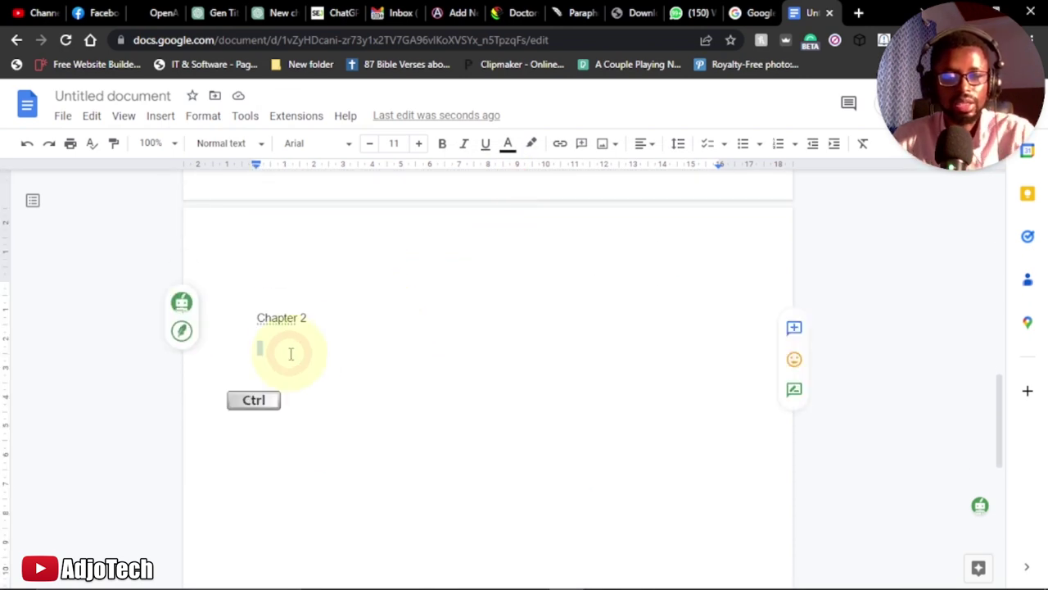
key(ctrl+v)
- Format the pasted "Time management and organization" heading as bold at font size 16 and place the cursor on the line below it
drag(479, 344, 283, 344)
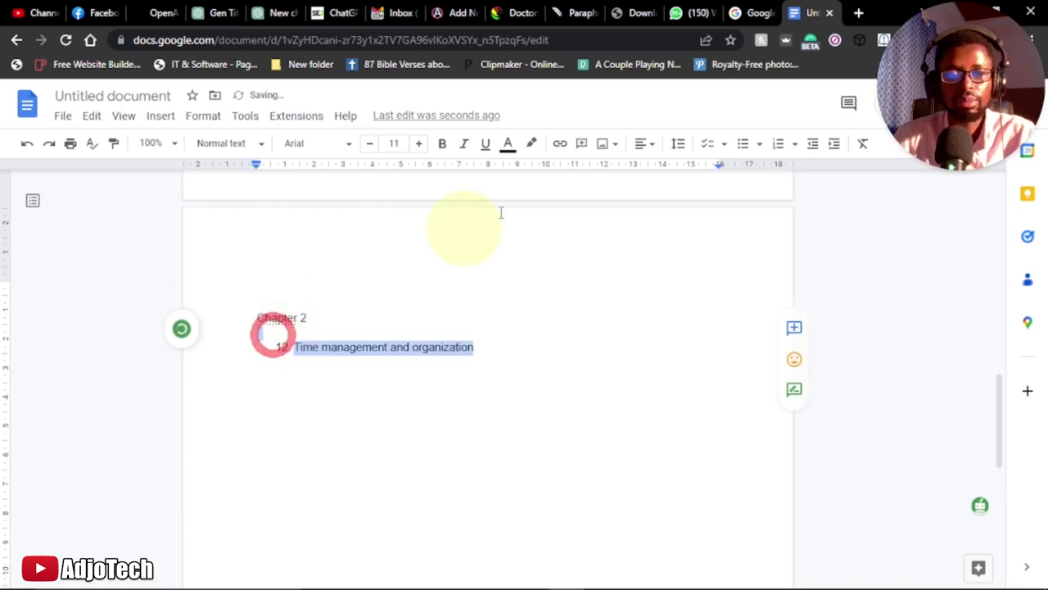
click(421, 145)
click(421, 144)
click(421, 144)
click(421, 144)
click(421, 144)
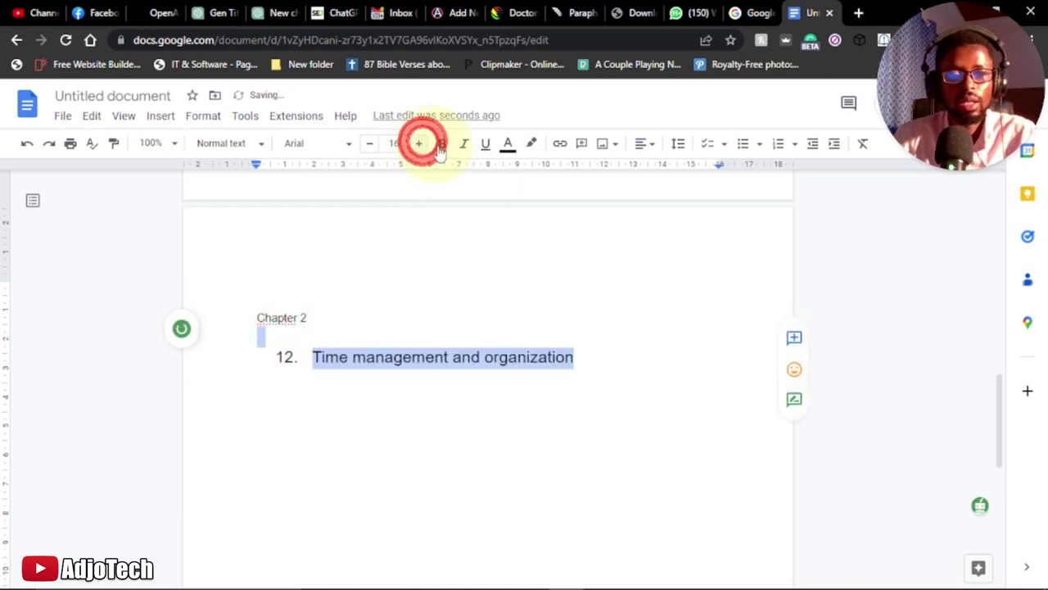
click(441, 143)
click(312, 446)
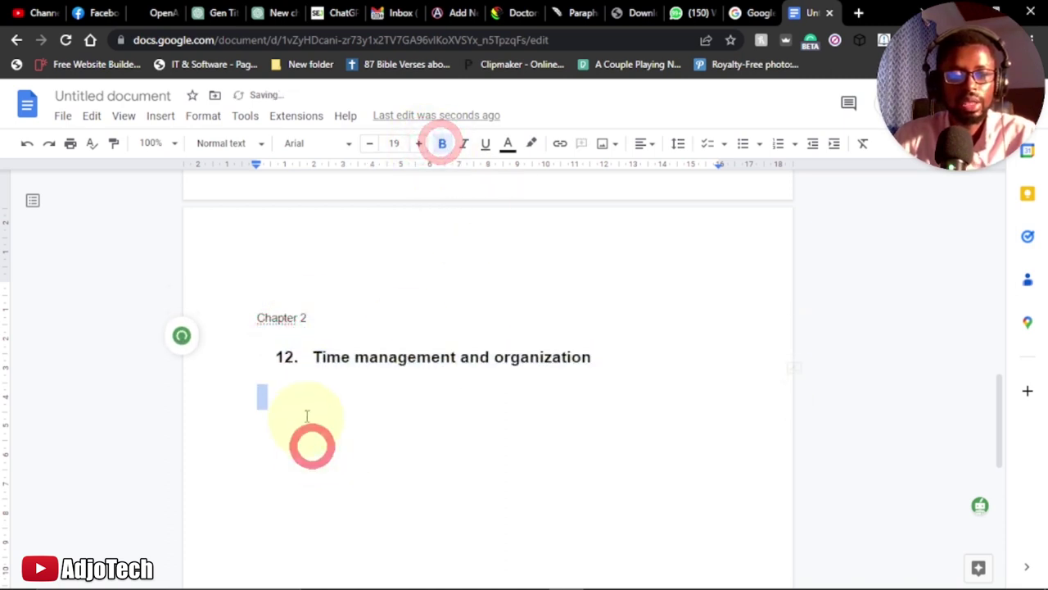
click(272, 394)
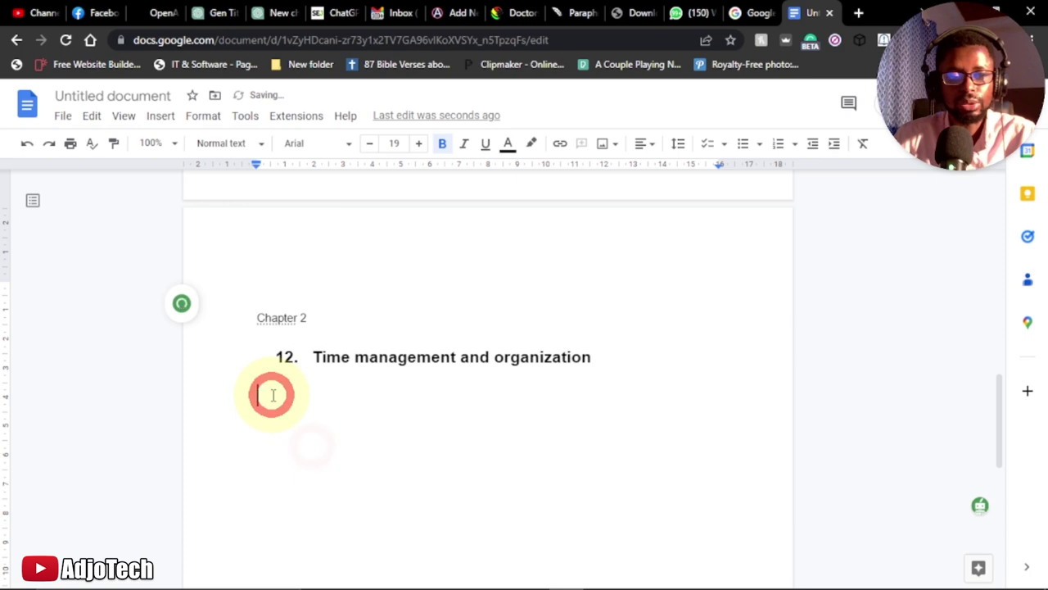
- Switch to the ChatGPT conversation and copy the second chapter title, "Time management and organization", from the generated list
click(211, 13)
scroll(440, 394, down, 4)
scroll(445, 381, up, 11)
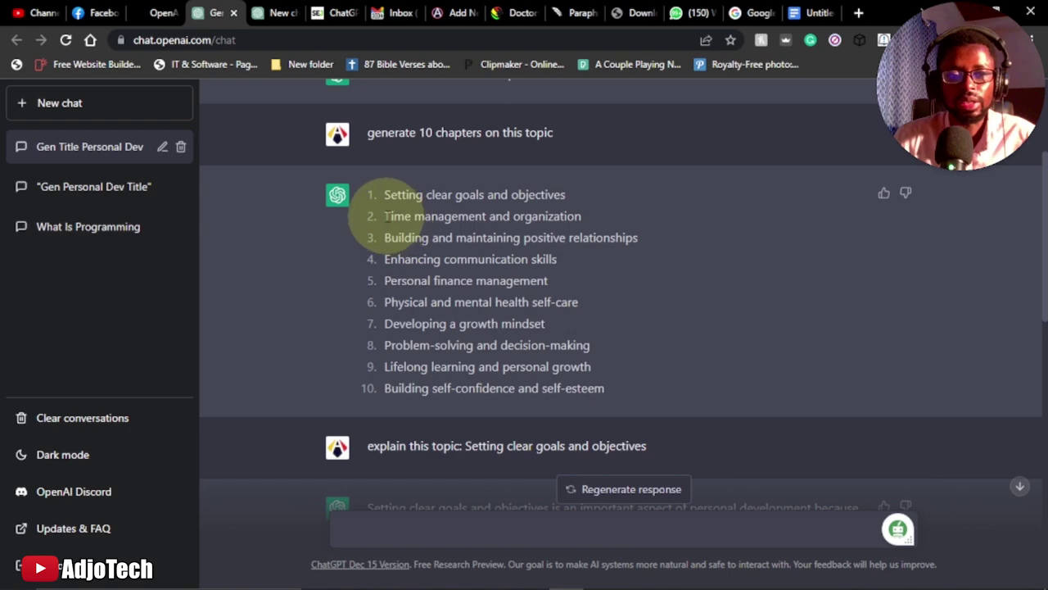
drag(381, 216, 583, 216)
right_click(528, 218)
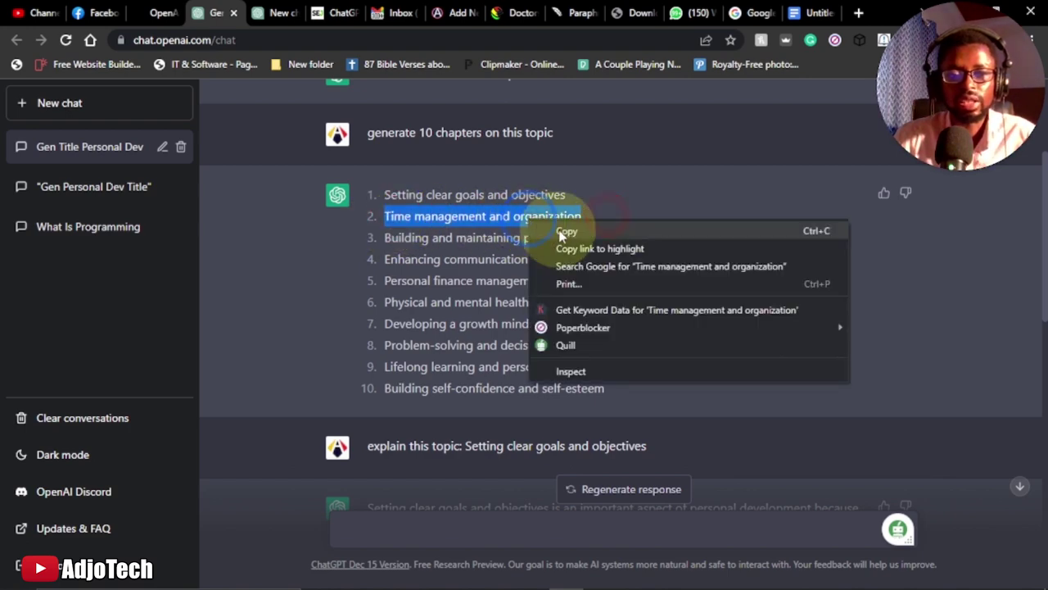
click(565, 229)
- Send the prompt "explain this topic: Time management and organization" in the same conversation
scroll(523, 245, down, 5)
scroll(523, 248, down, 5)
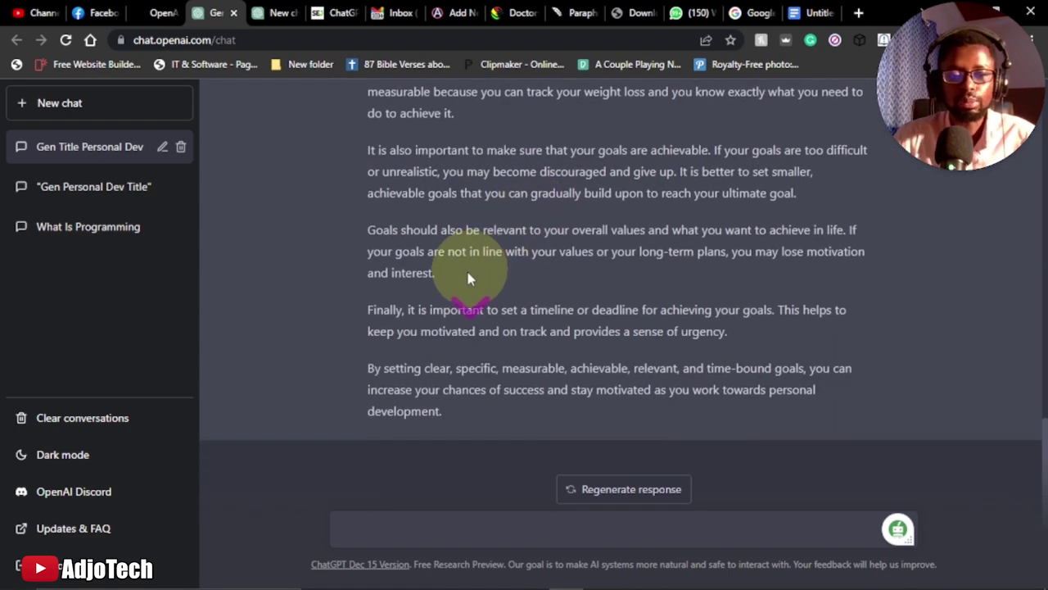
click(374, 537)
text(epx)
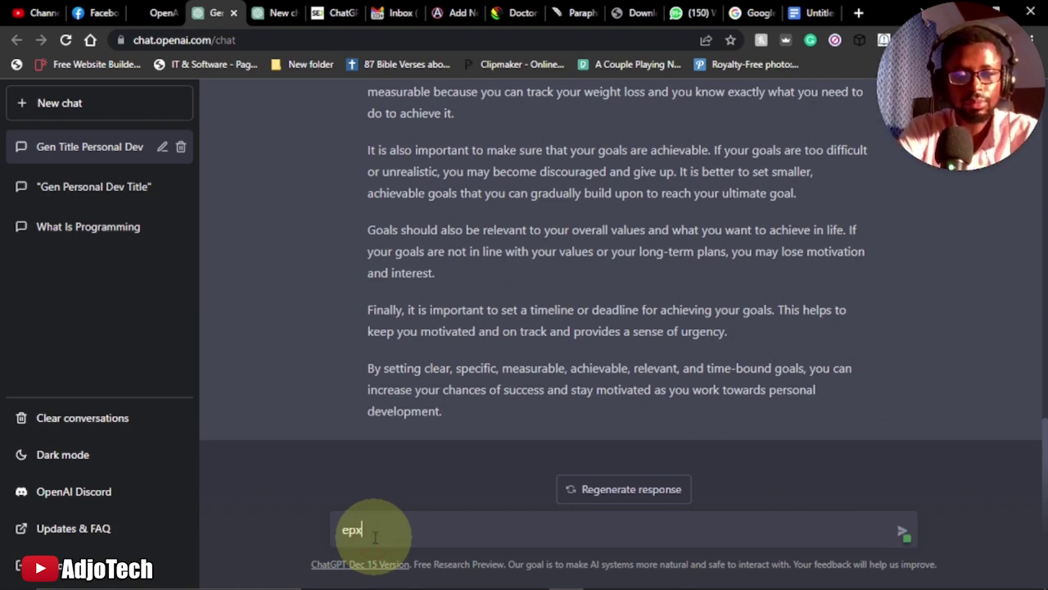
key(BackSpace)
key(BackSpace)
key(BackSpace)
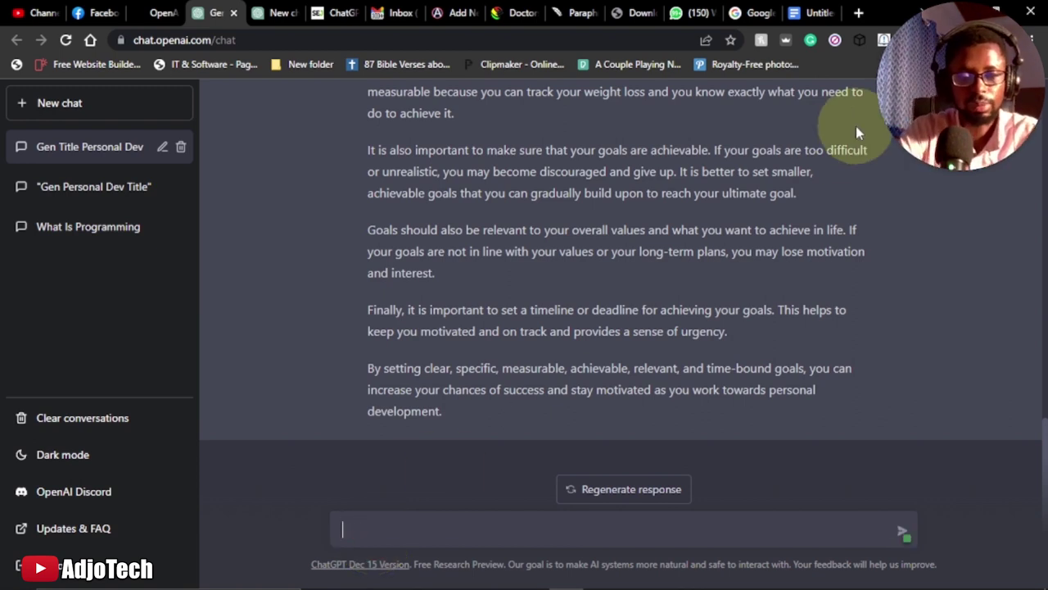
text(expalin)
key(BackSpace)
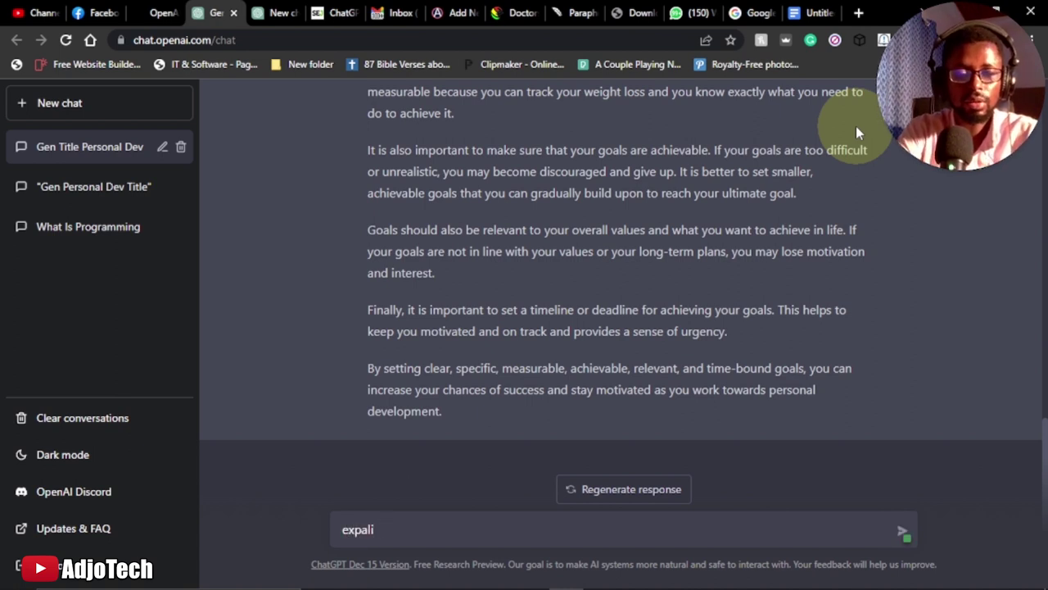
key(BackSpace)
key(BackSpace)
key(BackSpace)
text(lain the)
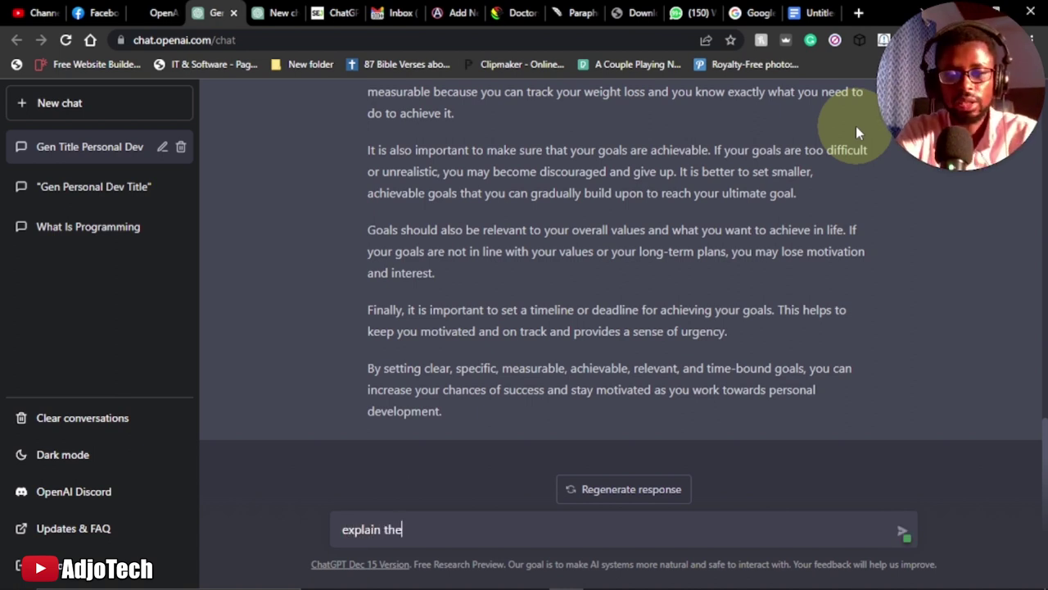
key(BackSpace)
text(is topic)
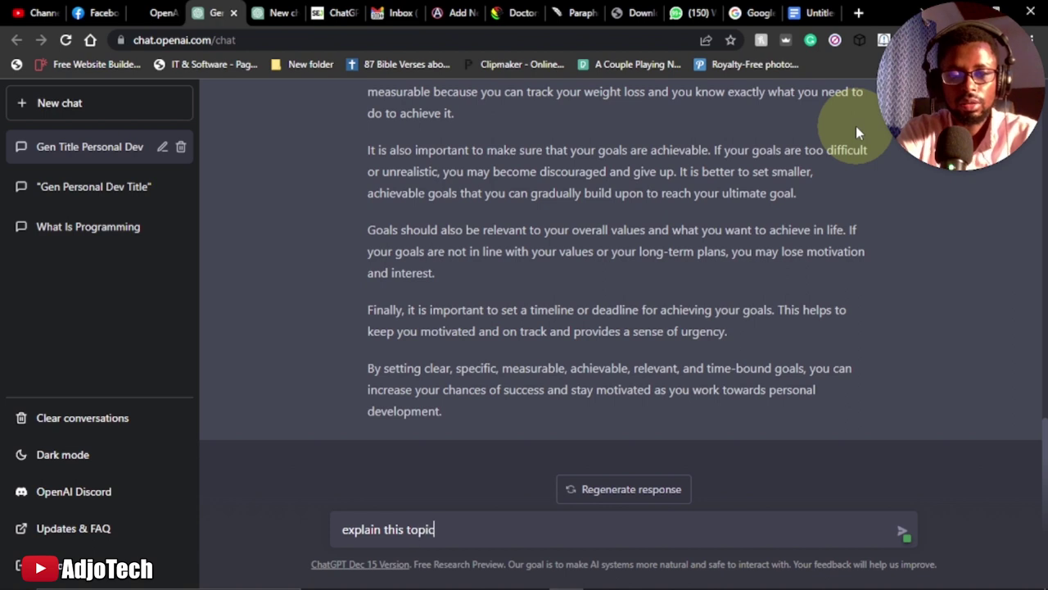
text(:)
key(ctrl+v)
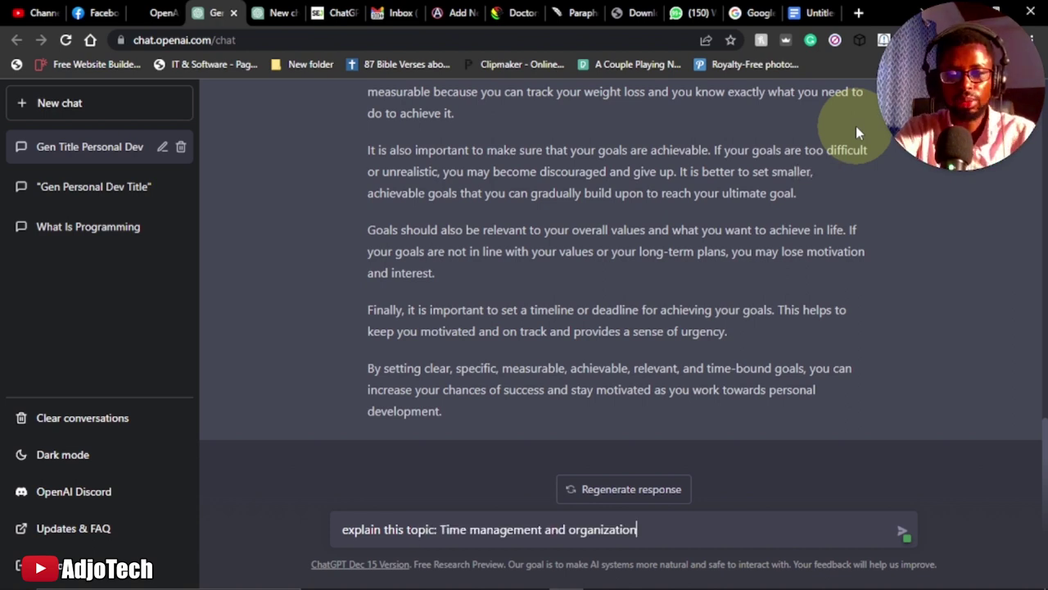
key(Return)
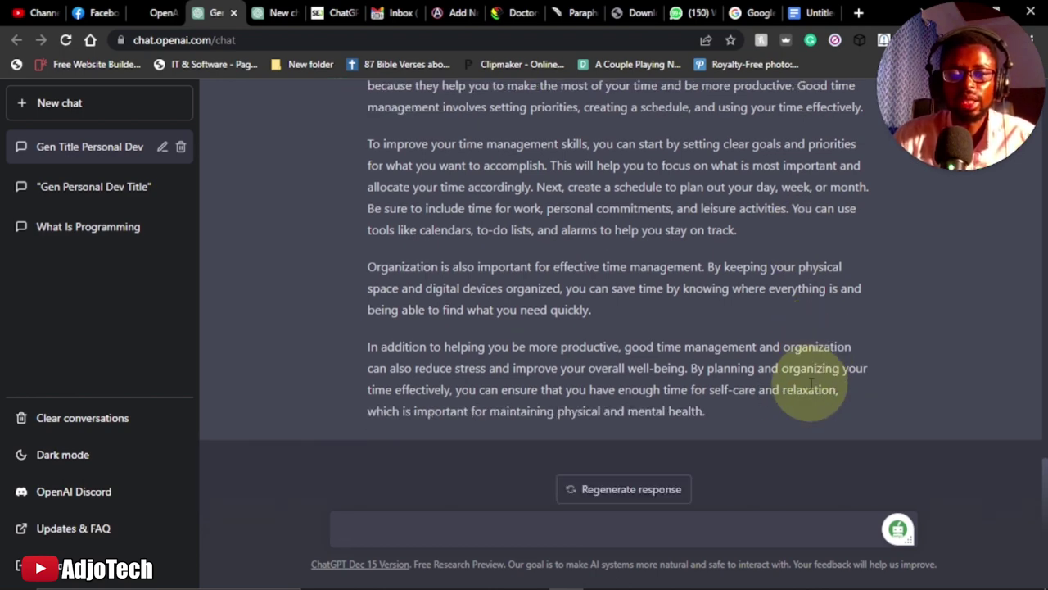
- Copy the full time management explanation and paste it below the Chapter 2 heading in the Google Docs document
scroll(809, 384, up, 2)
scroll(537, 269, down, 1)
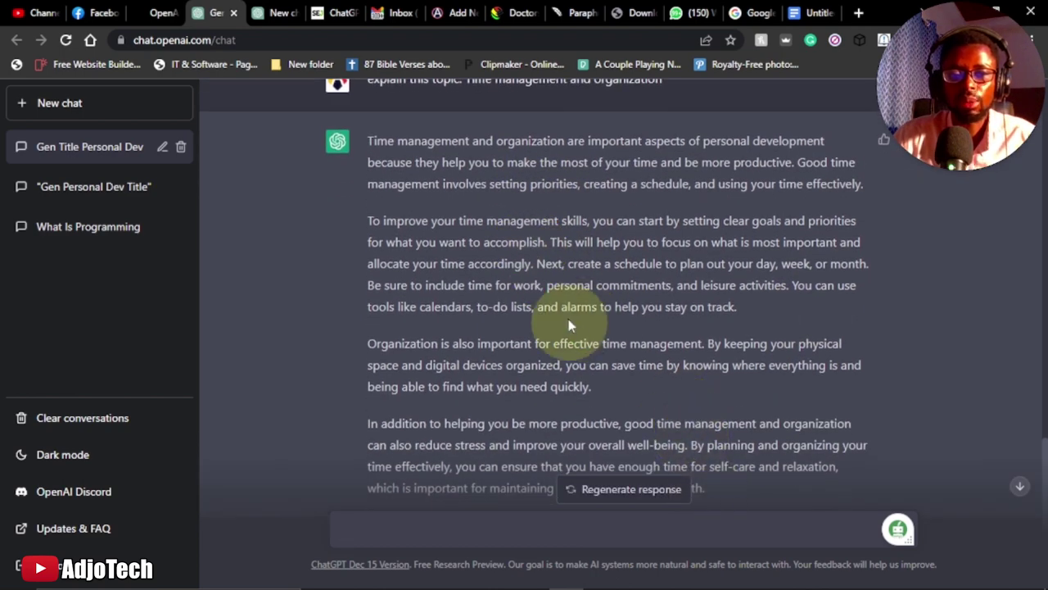
scroll(475, 173, up, 2)
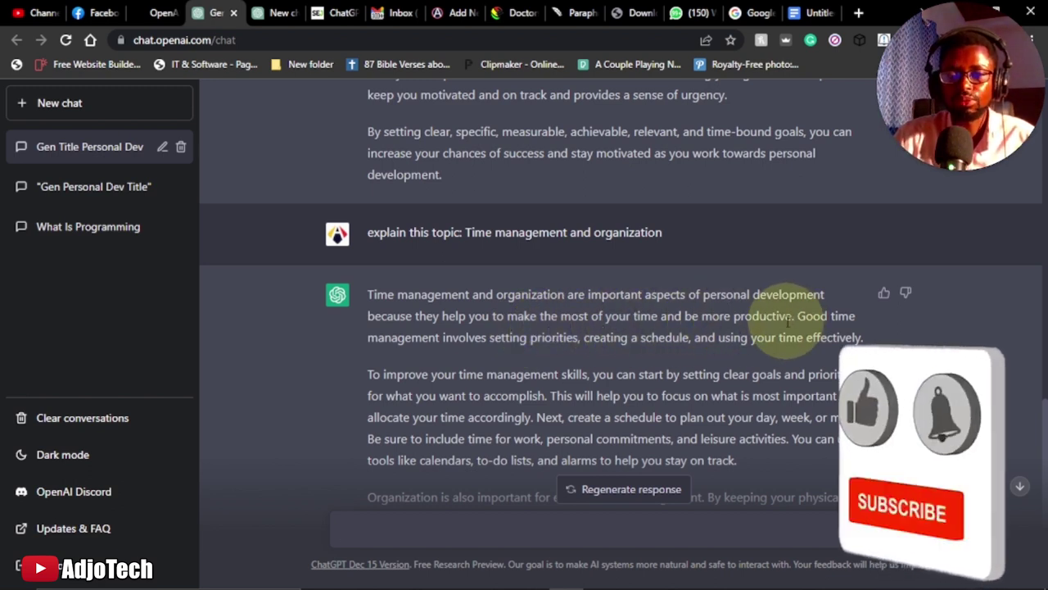
scroll(788, 322, down, 3)
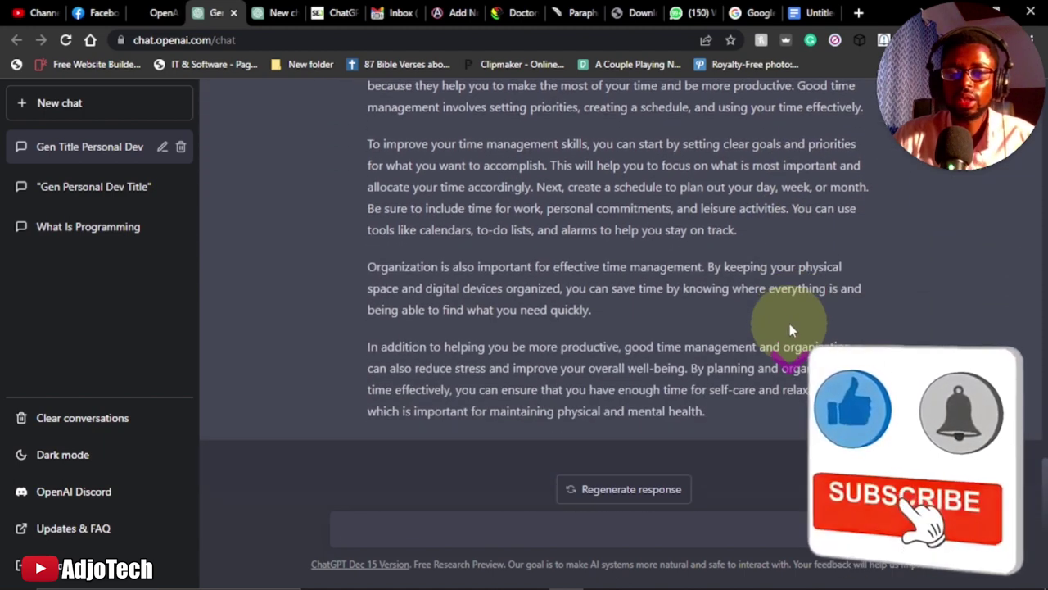
mouse_move(706, 411)
mouse_down()
mouse_move(497, 257)
mouse_move(381, 112)
mouse_move(347, 98)
mouse_move(352, 229)
mouse_move(366, 231)
mouse_up()
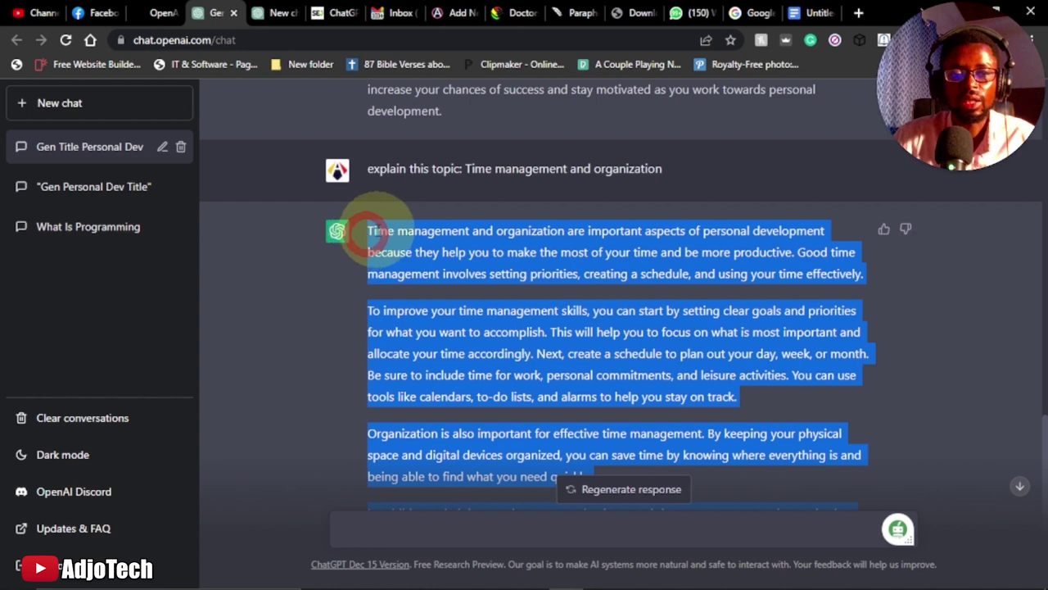
right_click(367, 232)
click(407, 238)
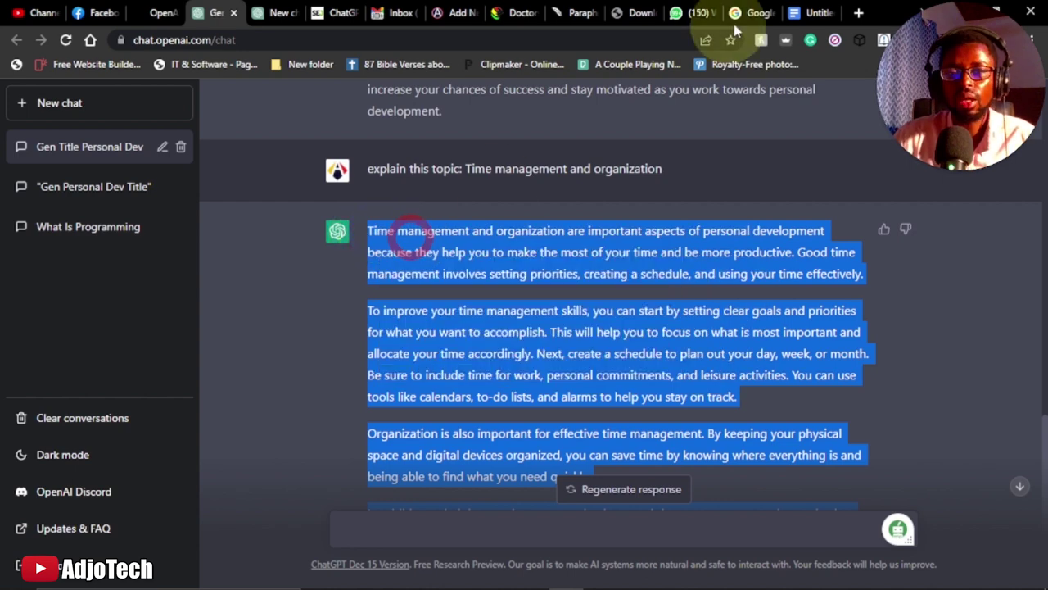
click(807, 11)
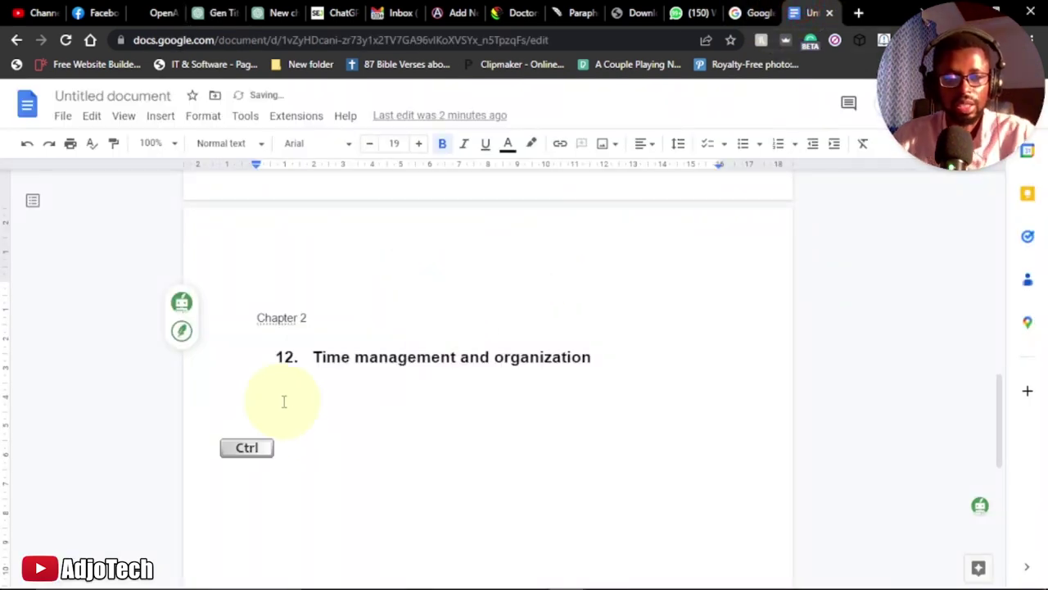
key(ctrl+v)
- Clear the pasted formatting from all the Chapter 2 explanation paragraphs
drag(307, 438, 251, 239)
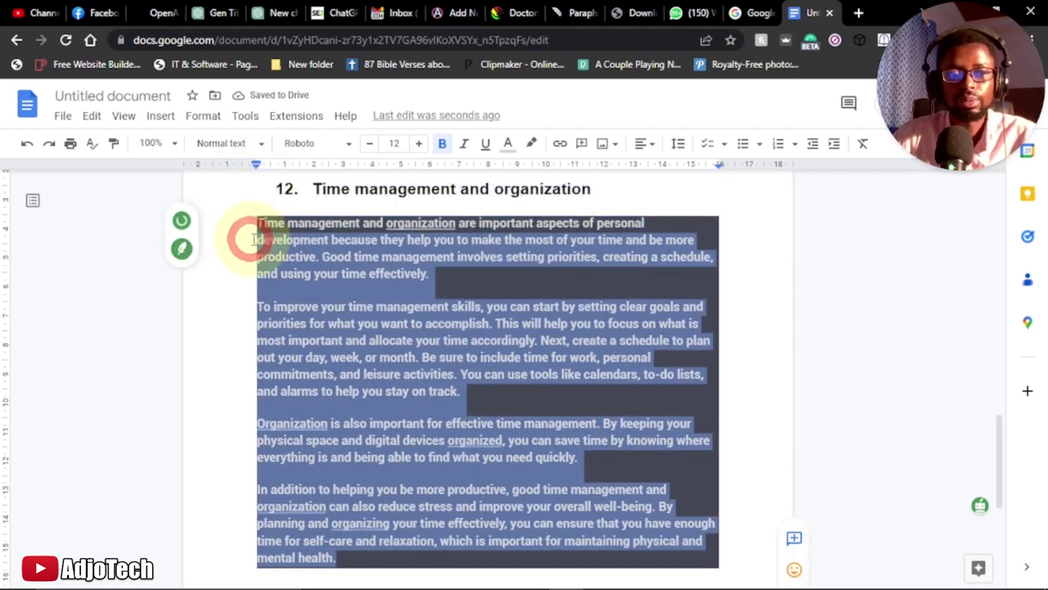
click(294, 240)
mouse_move(336, 564)
mouse_down()
mouse_move(257, 281)
mouse_move(256, 225)
mouse_up()
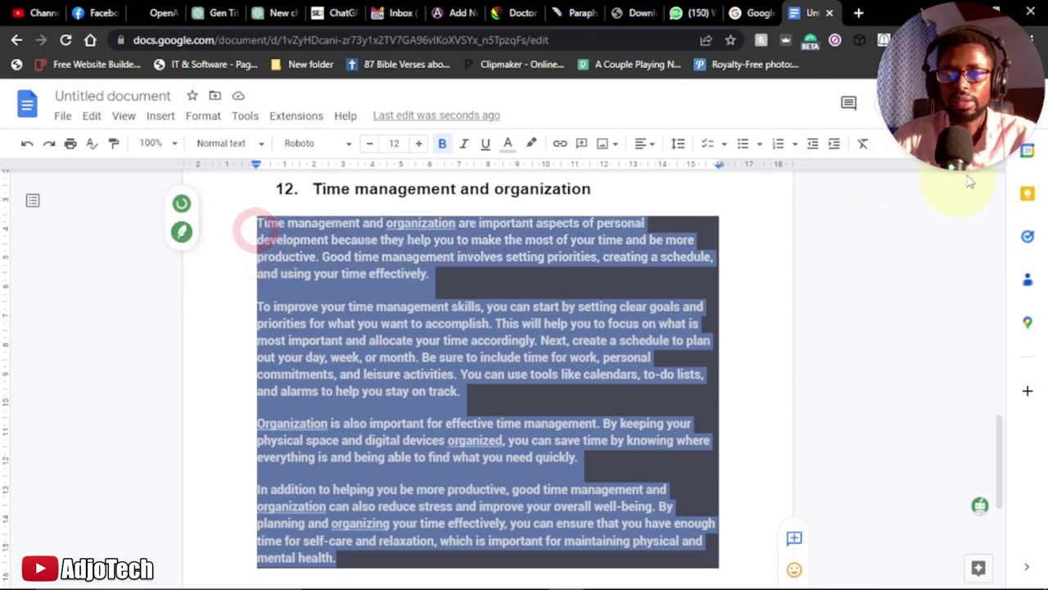
click(862, 144)
click(431, 317)
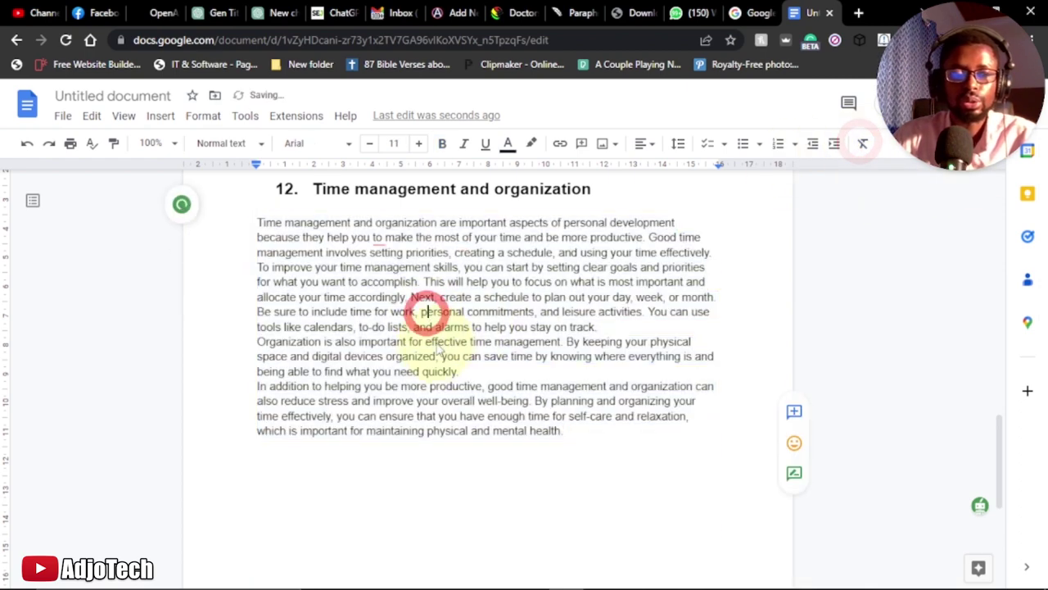
- Look over the chapter list at the document's start and place the cursor on the empty line below the Chapter 2 explanation
scroll(467, 344, up, 15)
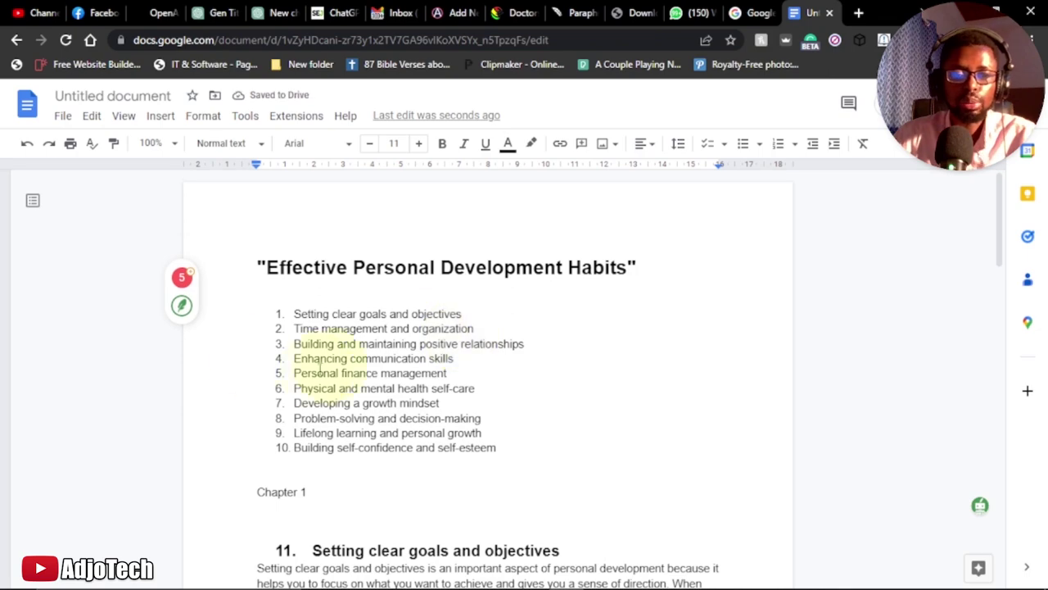
scroll(434, 360, down, 10)
scroll(431, 384, down, 3)
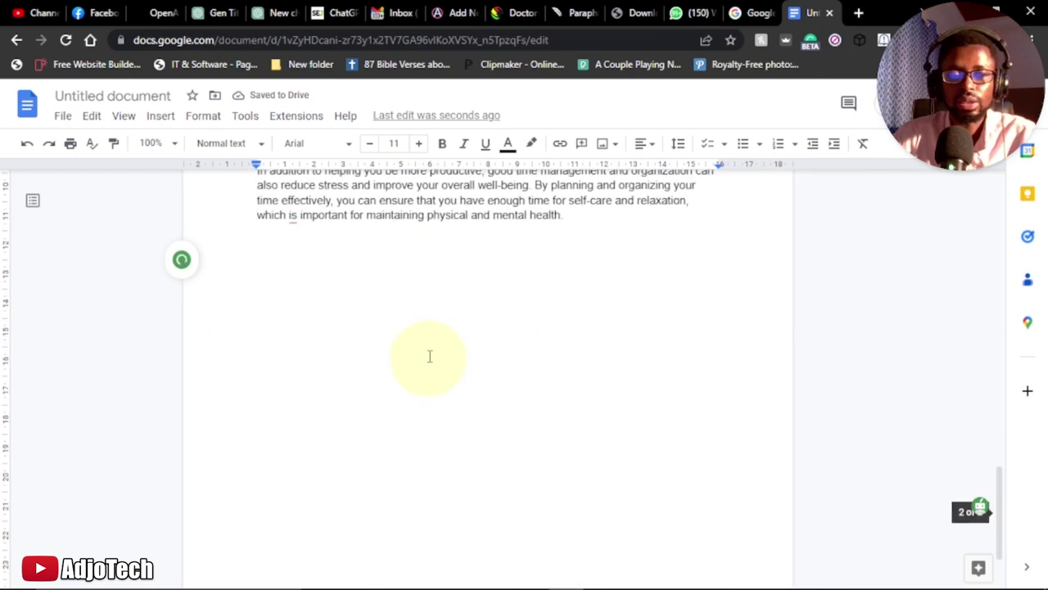
click(325, 330)
click(302, 255)
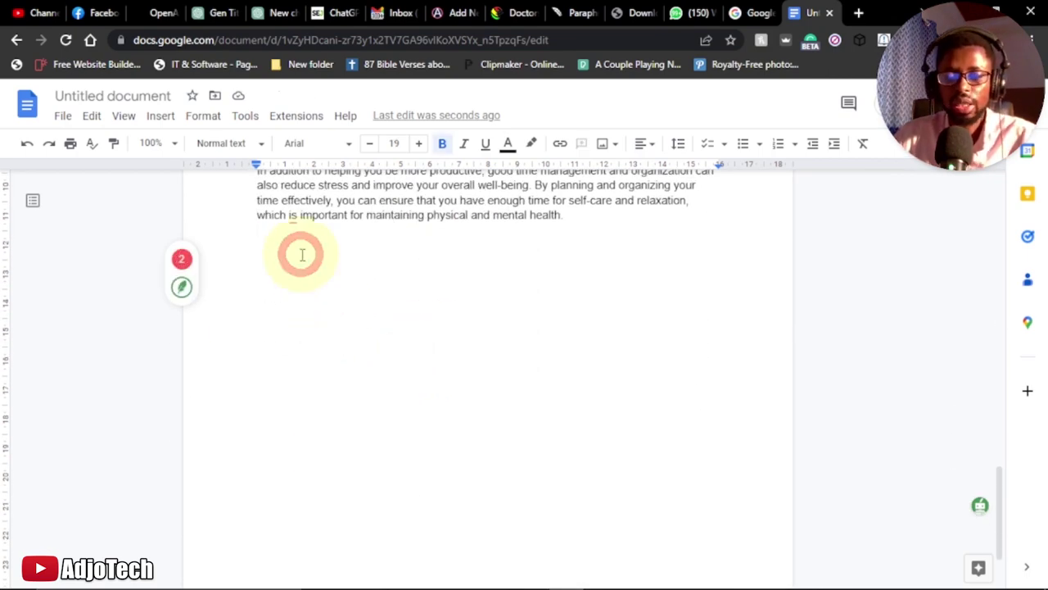
key(Return)
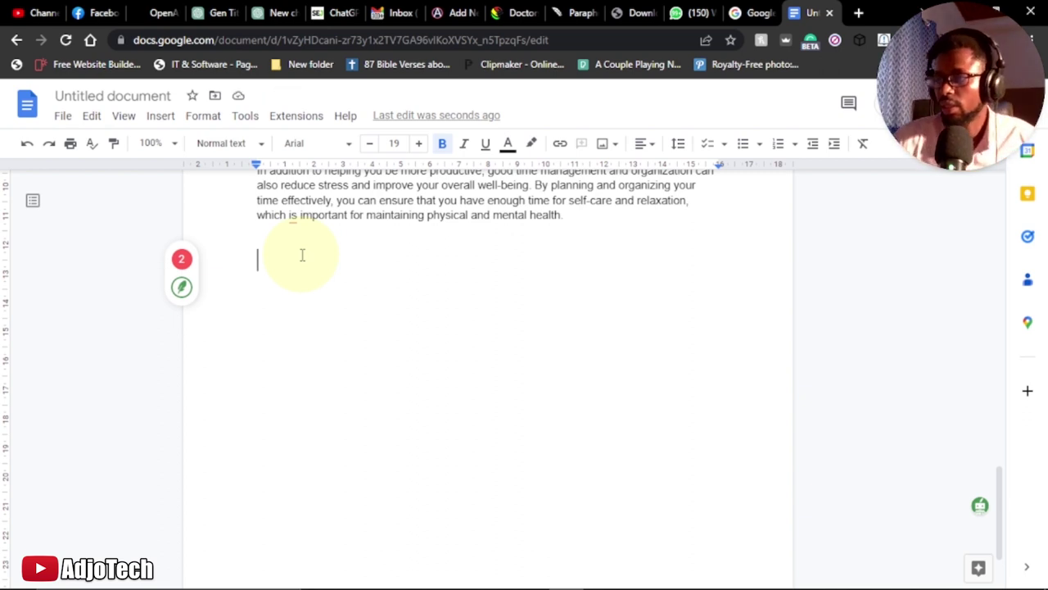
- Switch to the ChatGPT conversation and send the prompt "Please is this plagiarism free?" after the time management explanation
click(215, 12)
scroll(405, 419, down, 2)
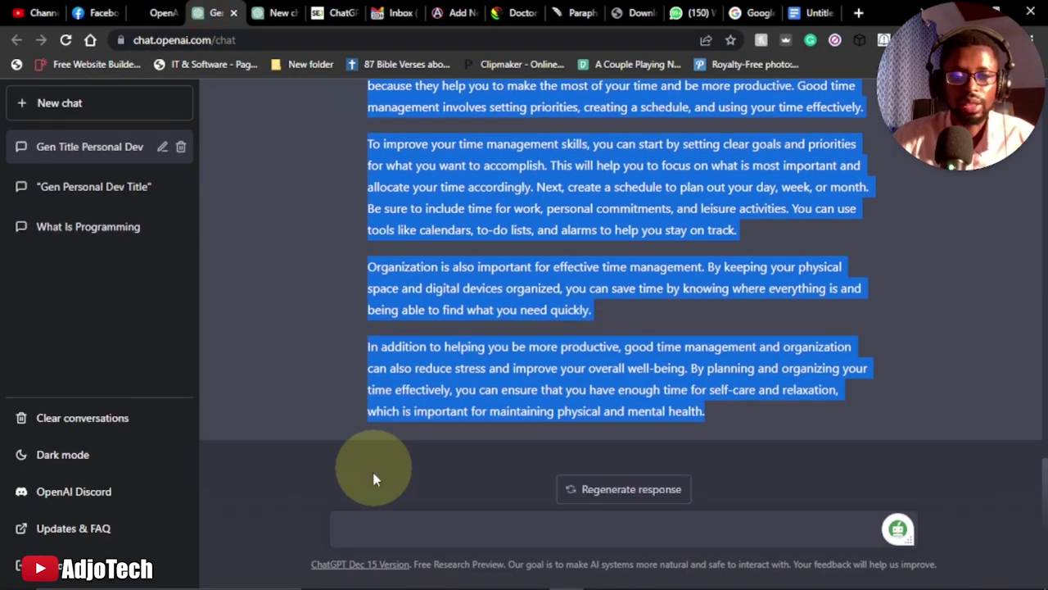
click(367, 526)
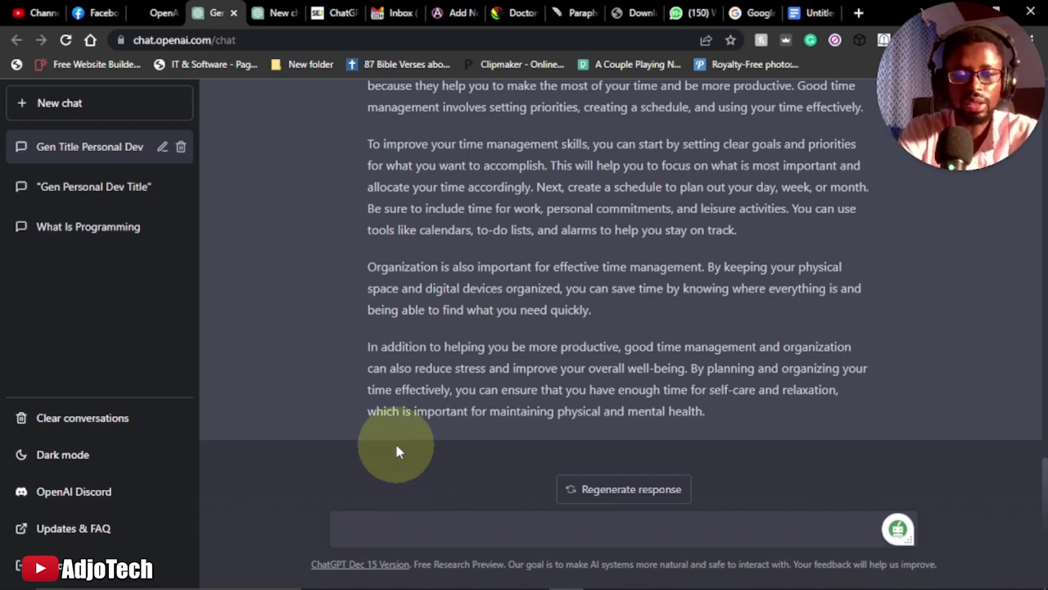
text(is this)
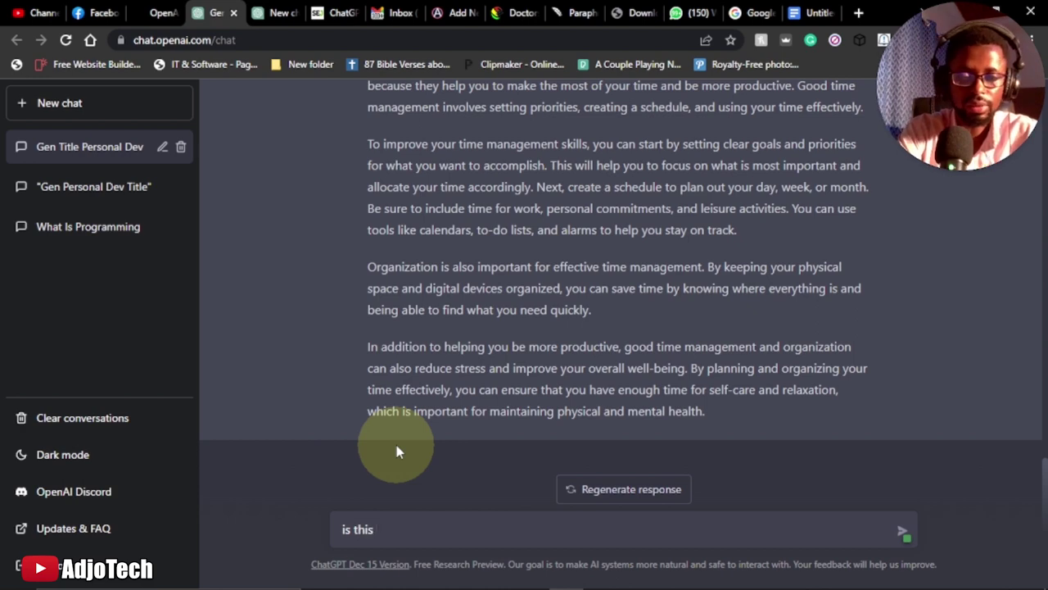
text( plagi)
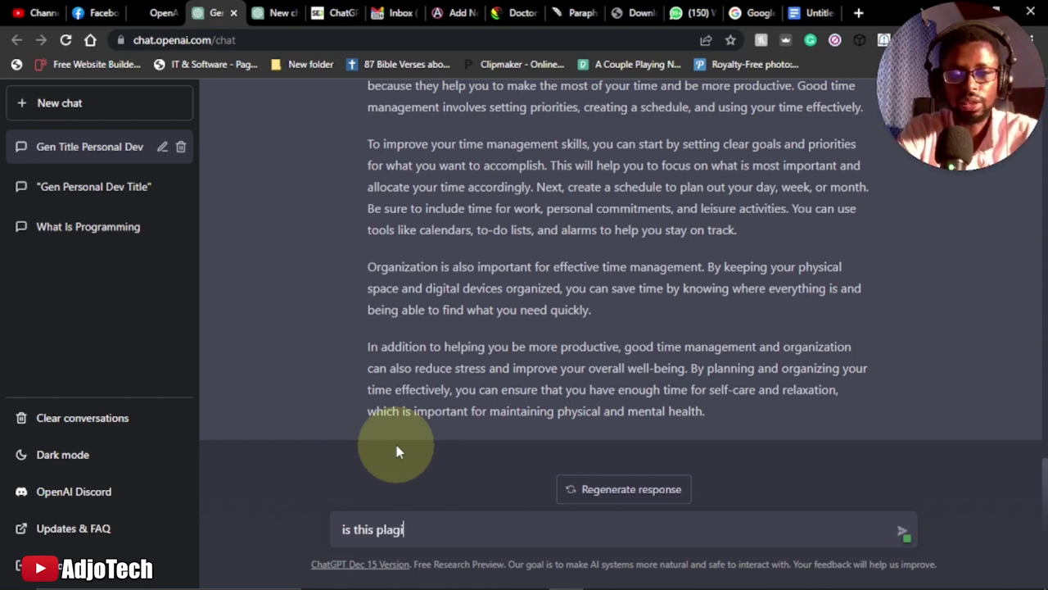
text(arism fr)
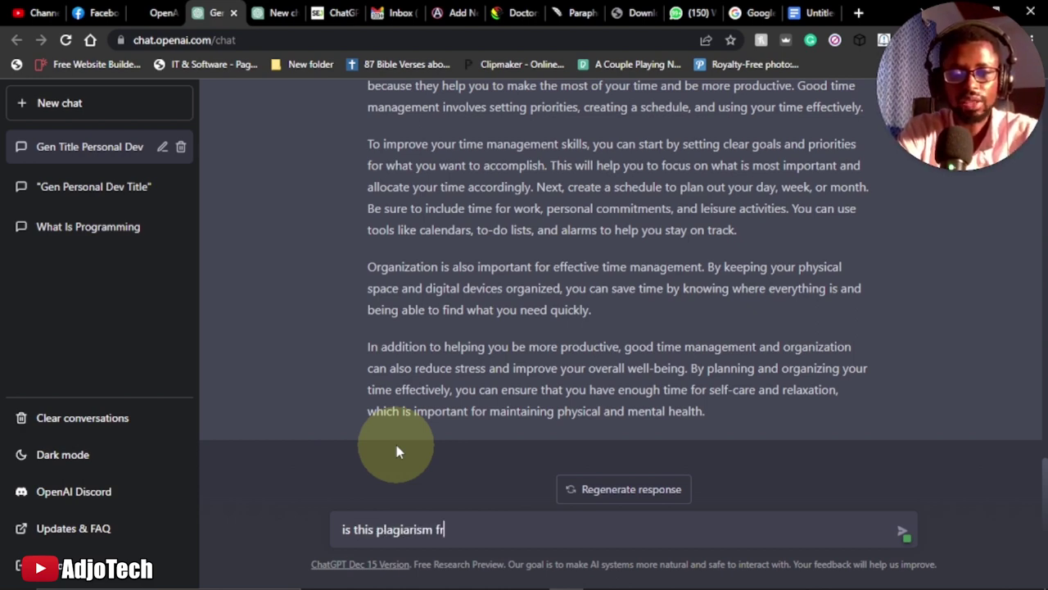
text(ee?)
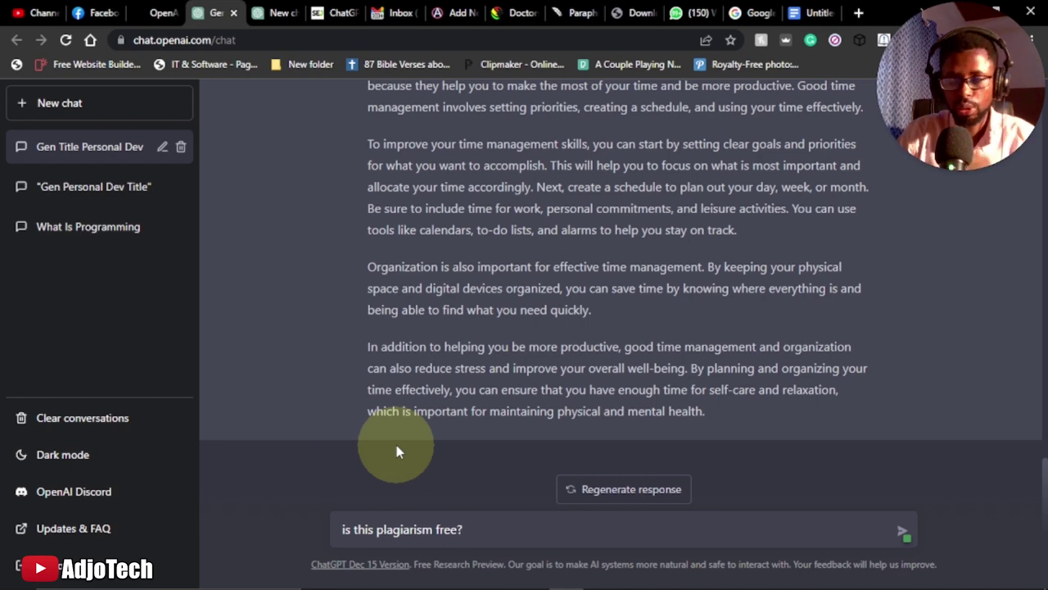
click(343, 528)
text(P)
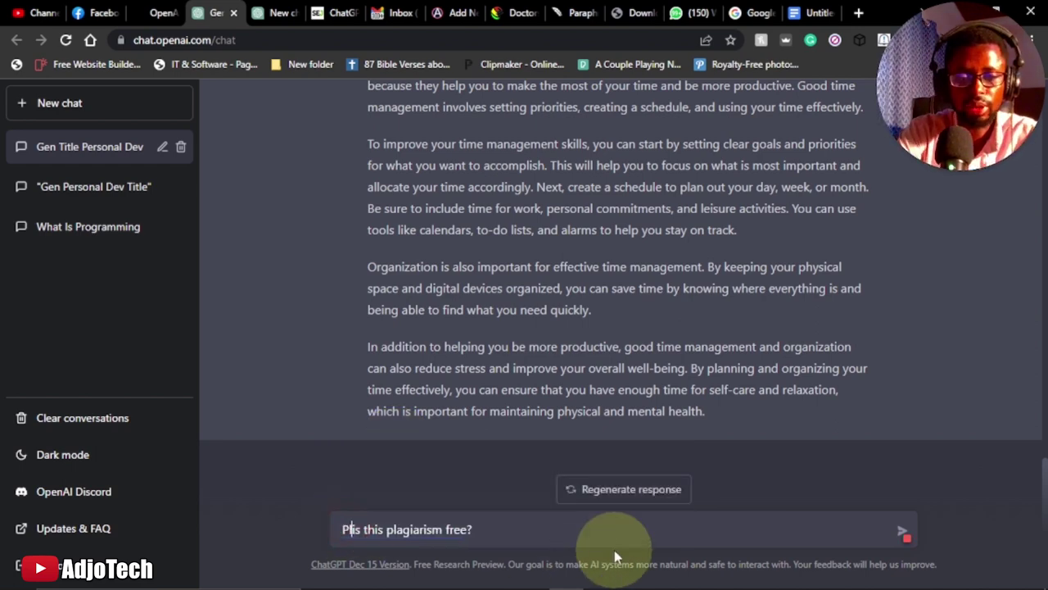
text(lease)
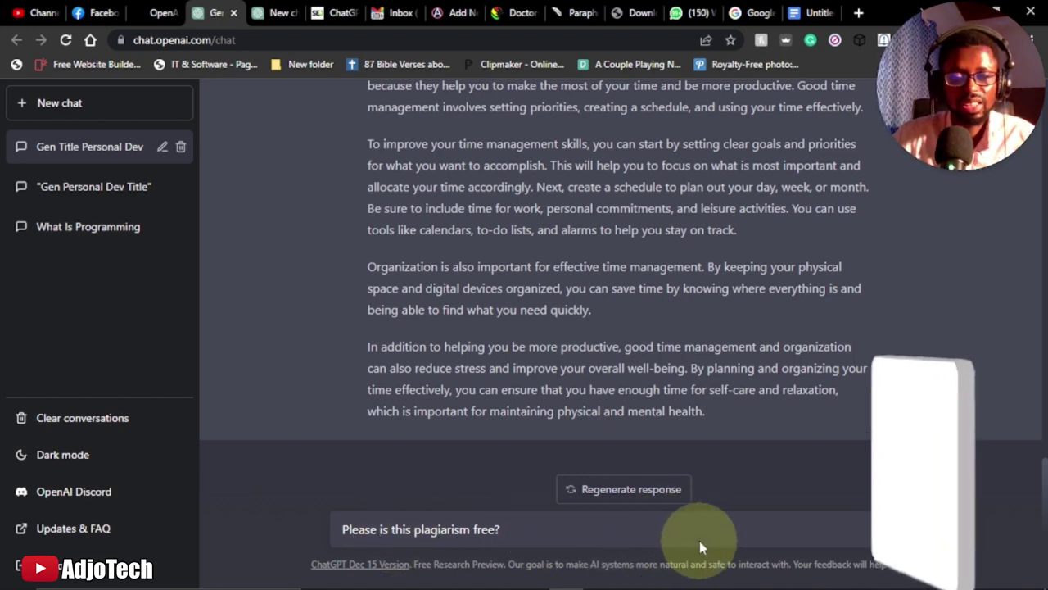
key(Return)
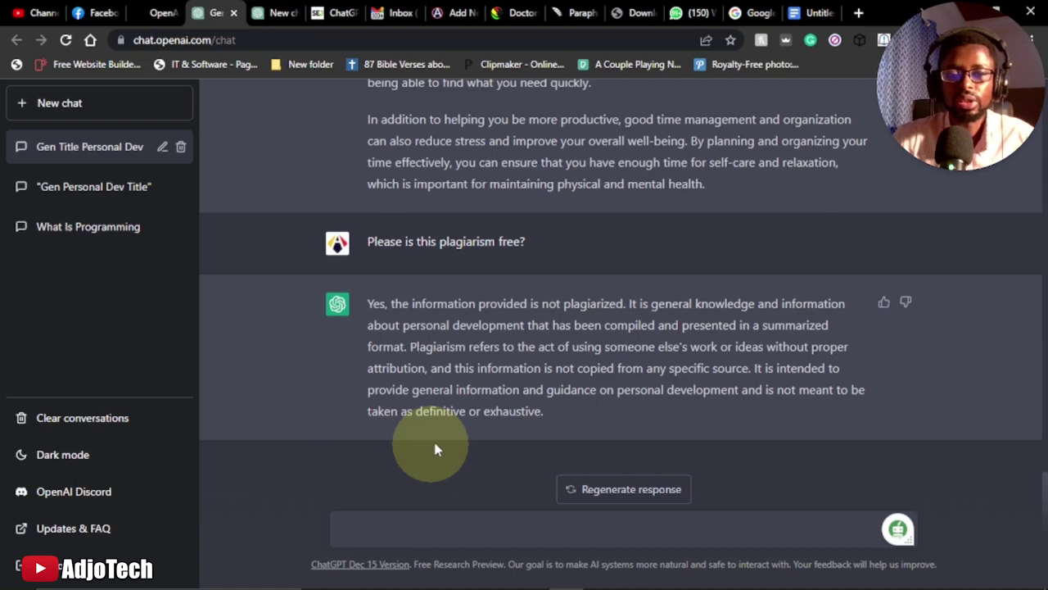
- Go back to the generated list of ten chapters earlier in the conversation
scroll(434, 442, up, 15)
scroll(451, 428, up, 10)
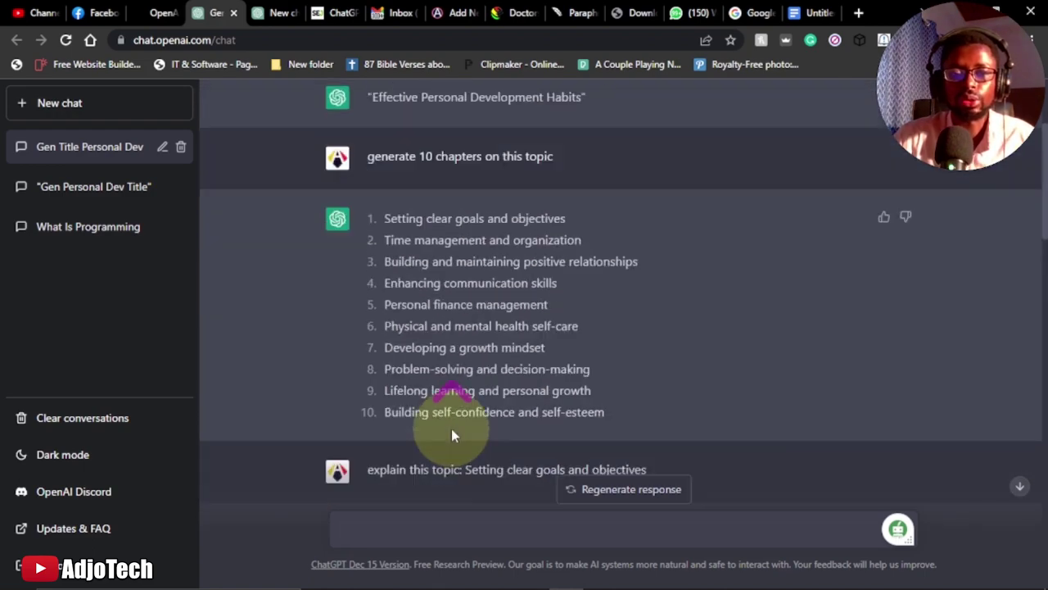